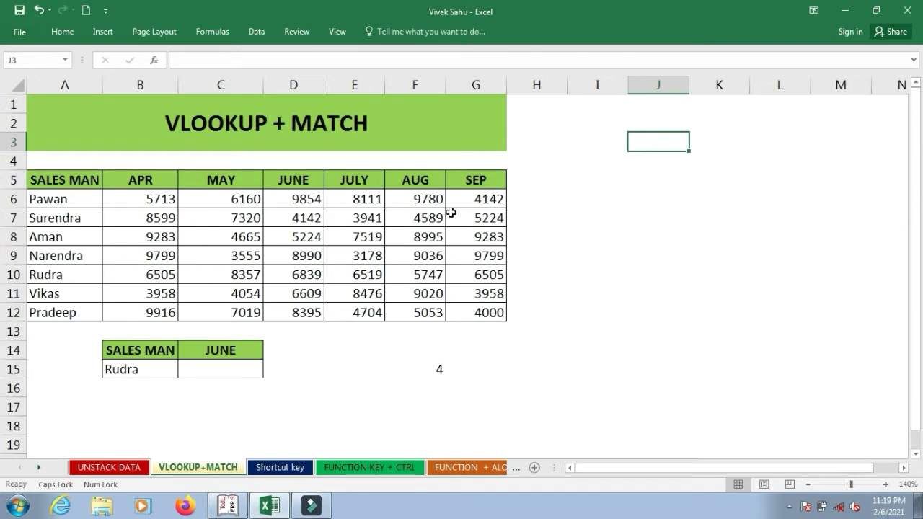
Step: Point out Aman's April, May and June sales and the salesman names in column A
{"action": "left_click", "coordinate": [289, 243]}
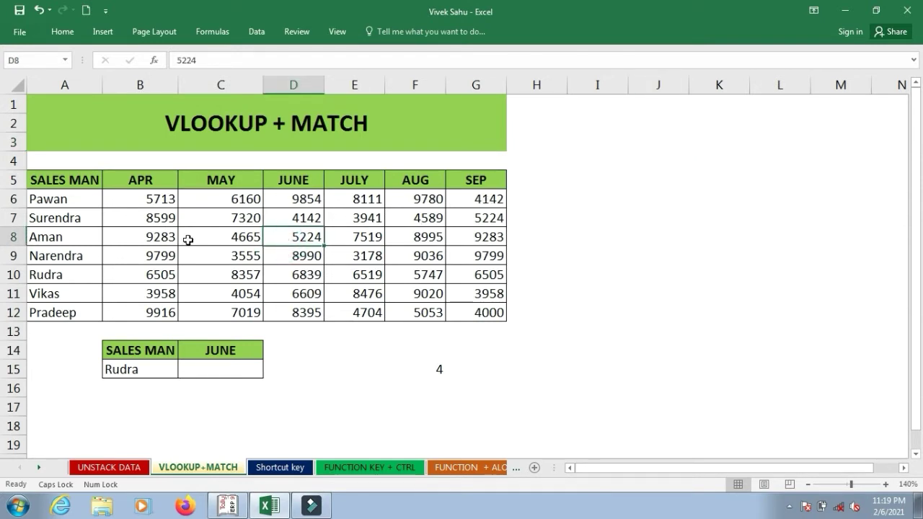
{"action": "left_click_drag", "start_coordinate": [74, 199], "coordinate": [77, 292]}
{"action": "left_click", "coordinate": [77, 294]}
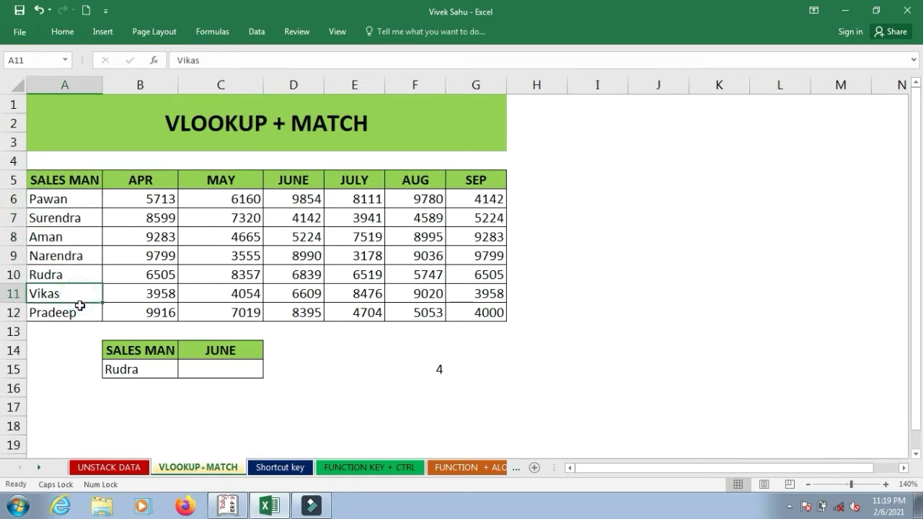
{"action": "left_click", "coordinate": [173, 237]}
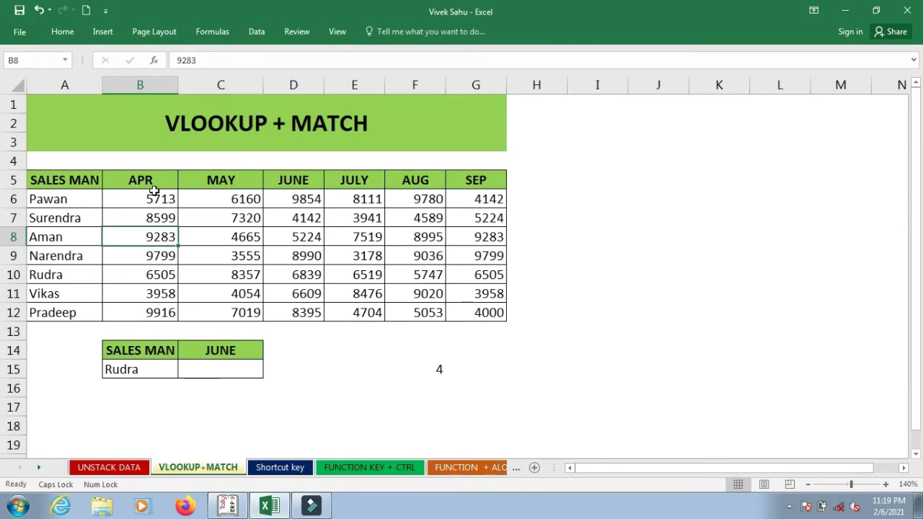
{"action": "left_click", "coordinate": [235, 241]}
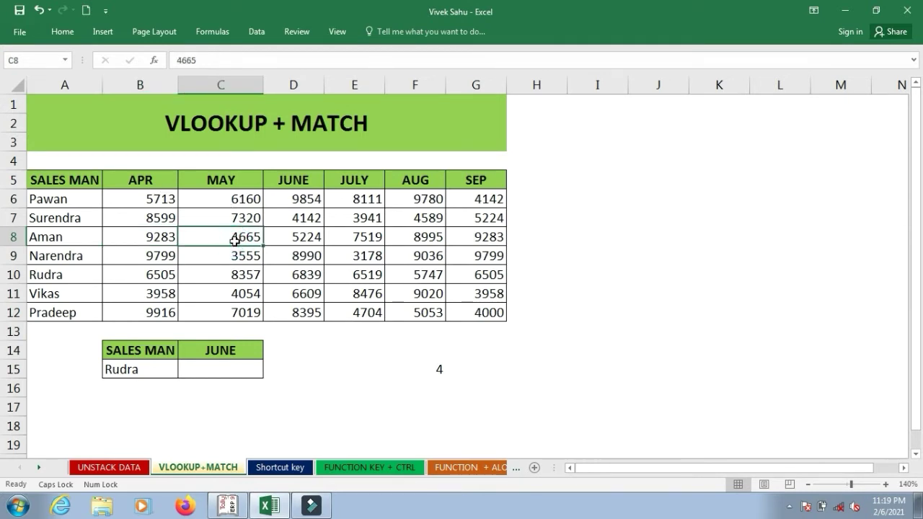
Step: Try Narendra, Vikas and Pawan in B15's dropdown, settling on Narendra, then select C15
{"action": "left_click", "coordinate": [171, 367]}
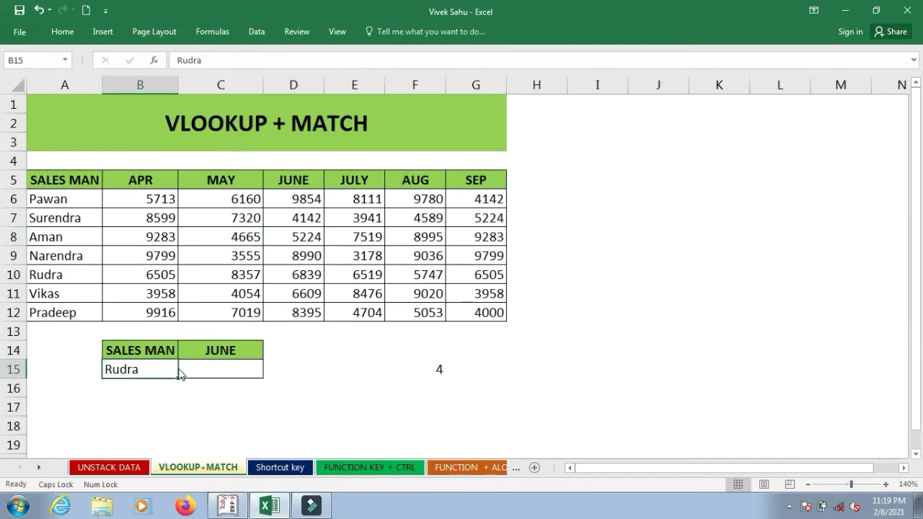
{"action": "left_click", "coordinate": [184, 370]}
{"action": "left_click", "coordinate": [126, 417]}
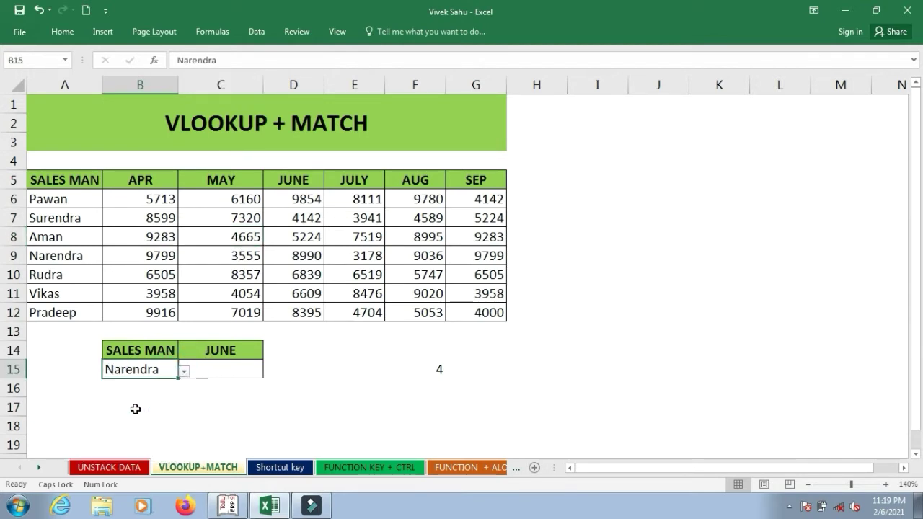
{"action": "left_click", "coordinate": [185, 370]}
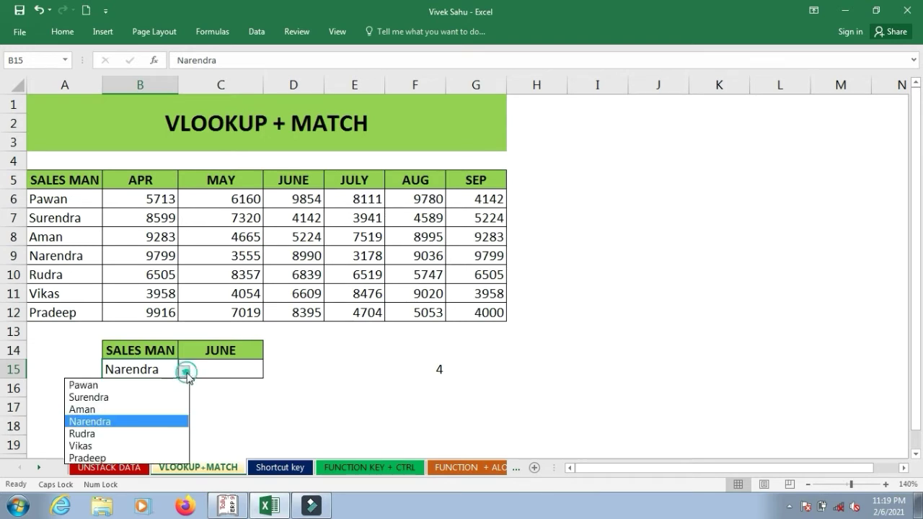
{"action": "left_click", "coordinate": [131, 446]}
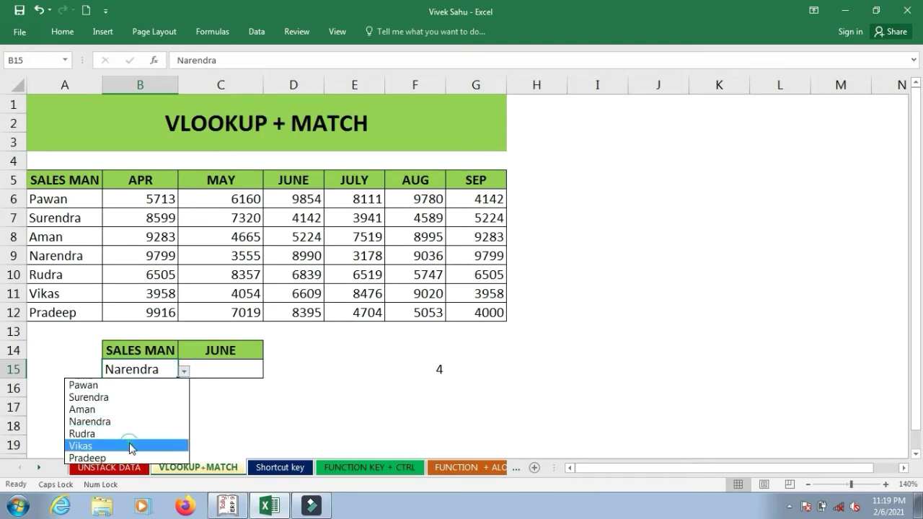
{"action": "left_click", "coordinate": [183, 370]}
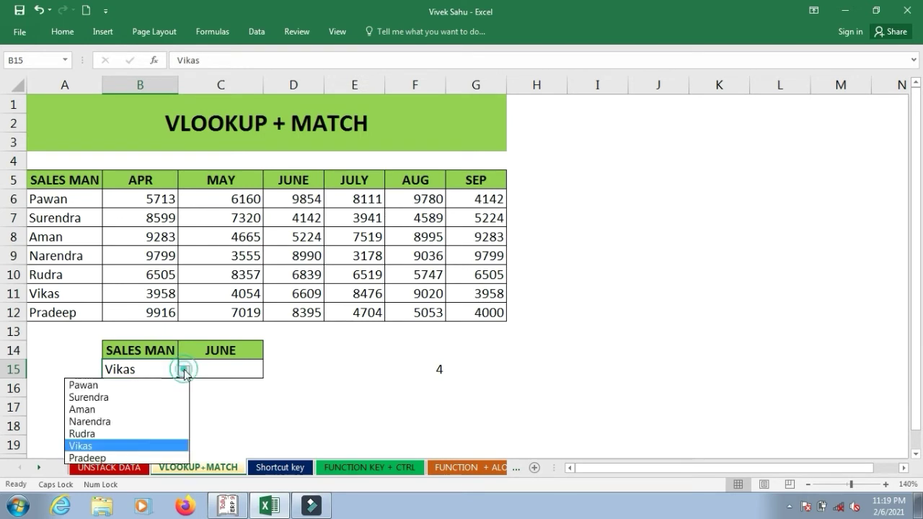
{"action": "left_click", "coordinate": [142, 386]}
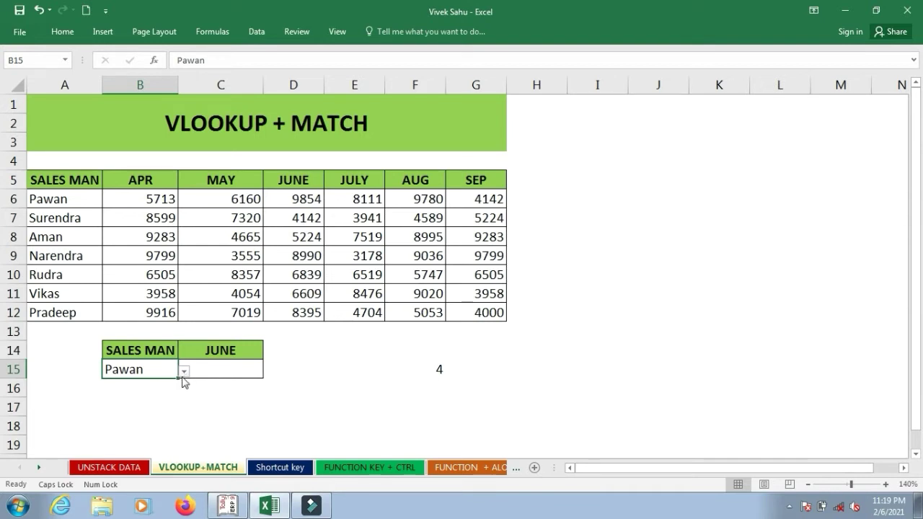
{"action": "left_click", "coordinate": [184, 371]}
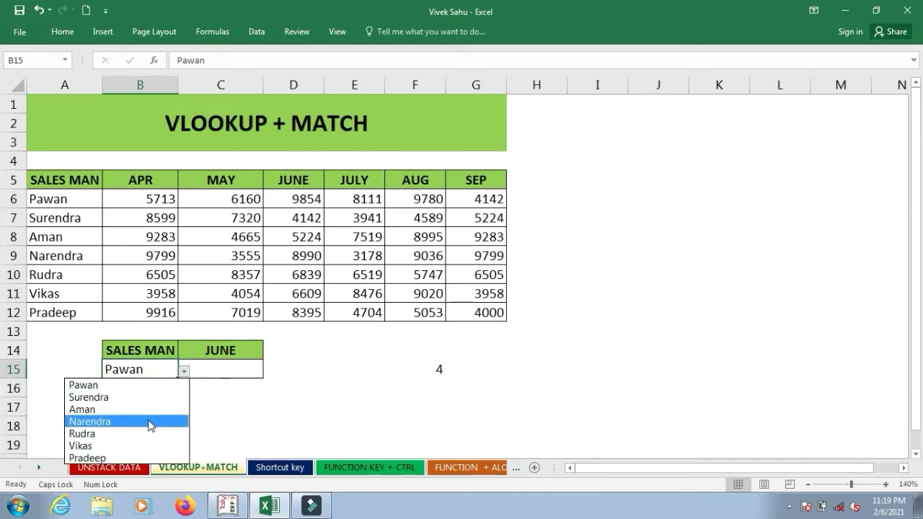
{"action": "left_click", "coordinate": [148, 421]}
{"action": "left_click", "coordinate": [204, 405]}
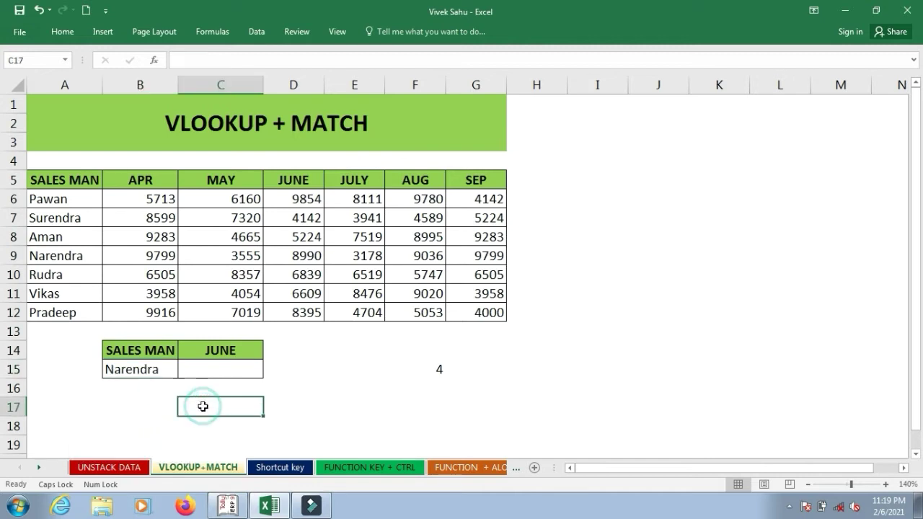
{"action": "left_click", "coordinate": [214, 371]}
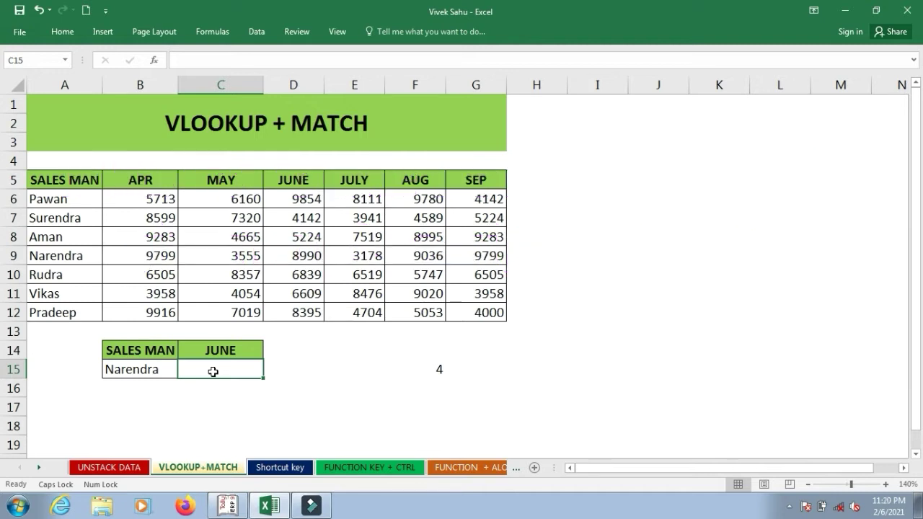
Step: Enter =VLOOKUP(B15,A6:G12,4,0) in C15 to return Narendra's June sales of 8990
{"action": "type", "text": "="}
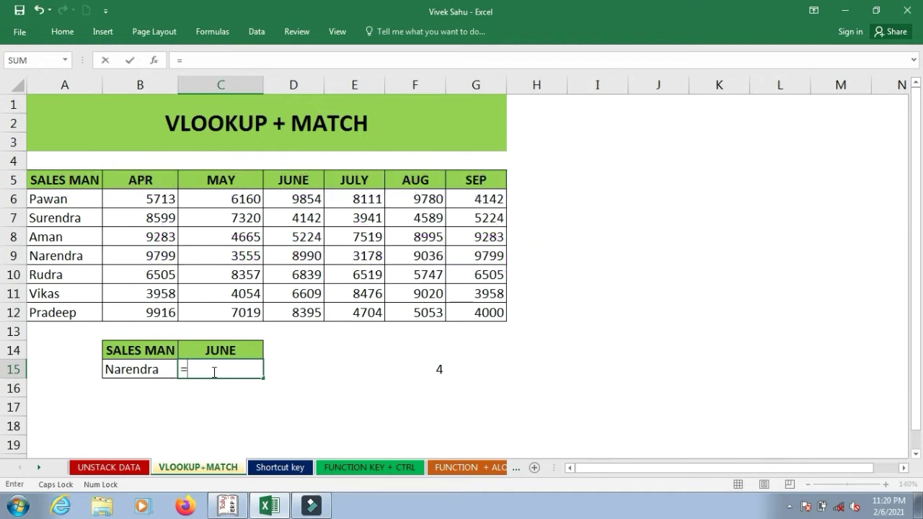
{"action": "type", "text": "V"}
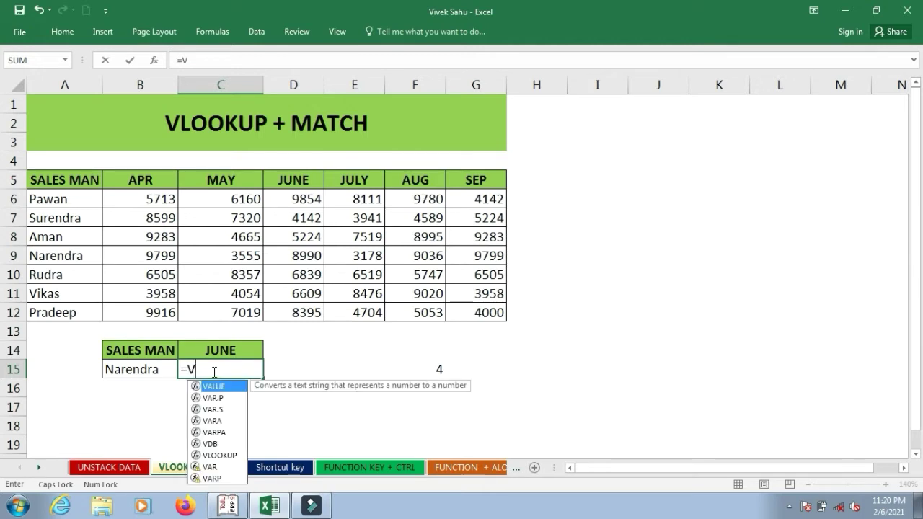
{"action": "type", "text": "LO"}
{"action": "key", "text": "Tab"}
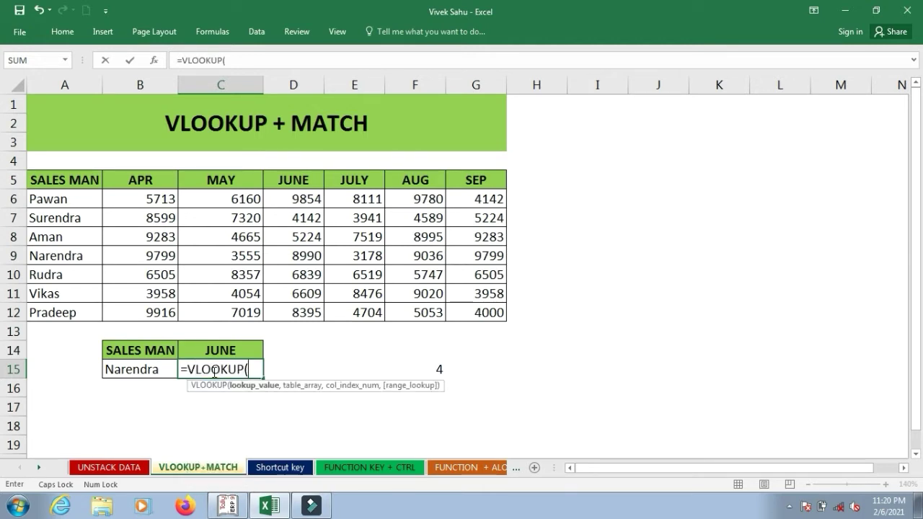
{"action": "left_click", "coordinate": [148, 368]}
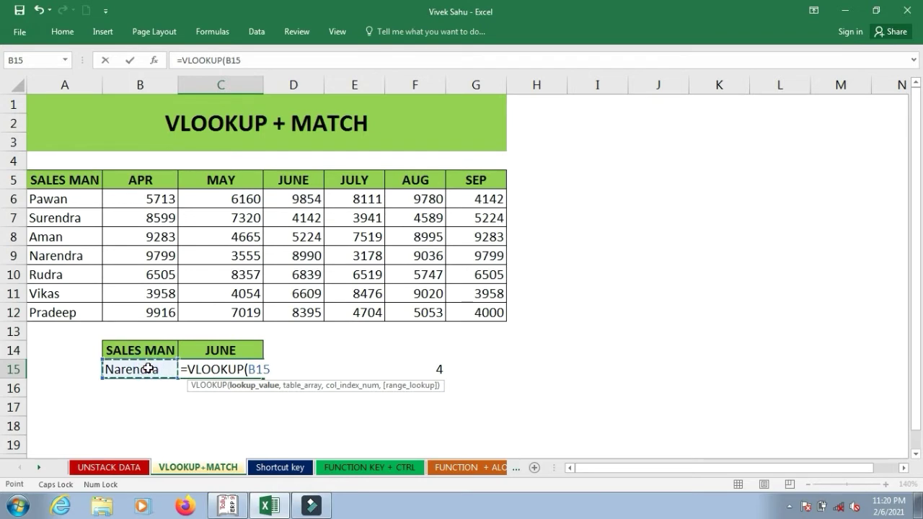
{"action": "type", "text": ","}
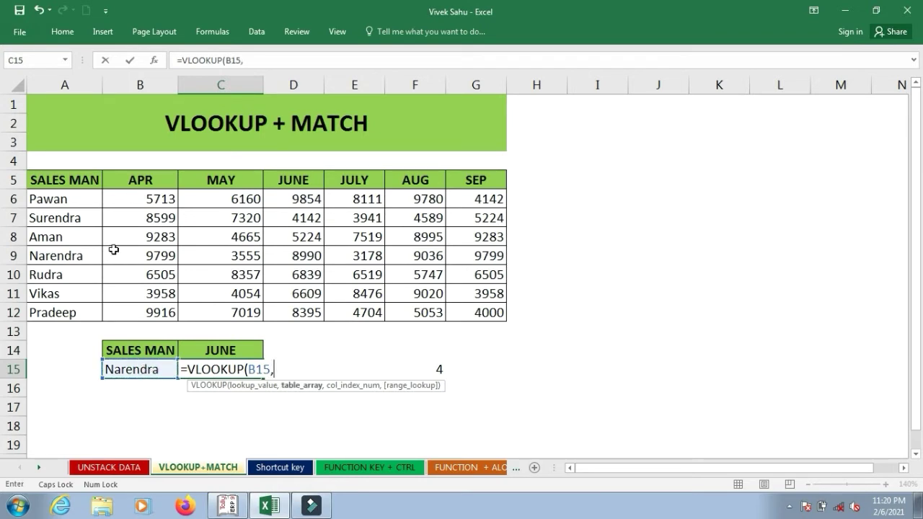
{"action": "left_click", "coordinate": [68, 201]}
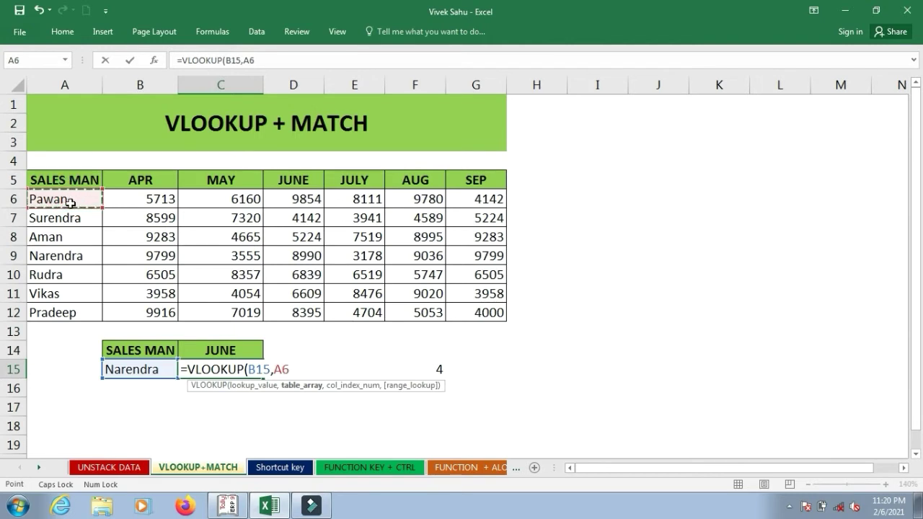
{"action": "mouse_move", "coordinate": [67, 195]}
{"action": "left_mouse_down"}
{"action": "mouse_move", "coordinate": [253, 312]}
{"action": "mouse_move", "coordinate": [443, 303]}
{"action": "mouse_move", "coordinate": [480, 312]}
{"action": "left_mouse_up"}
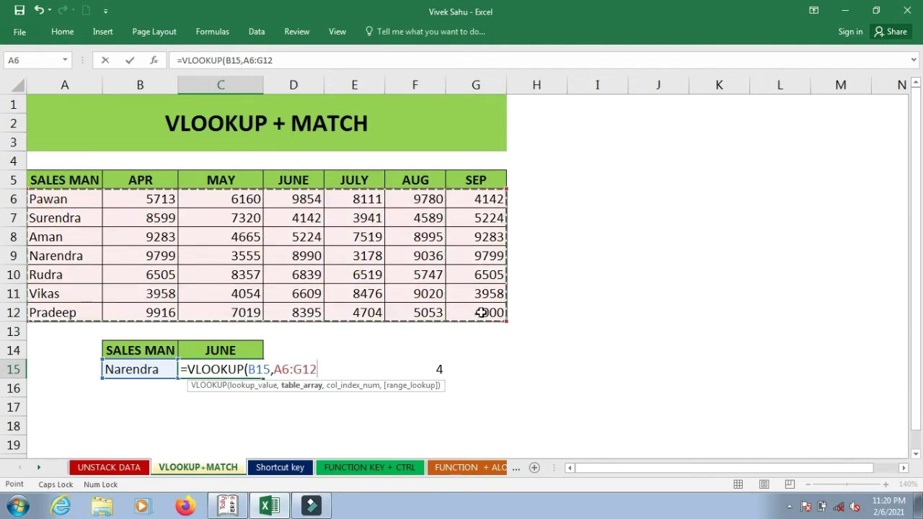
{"action": "type", "text": ","}
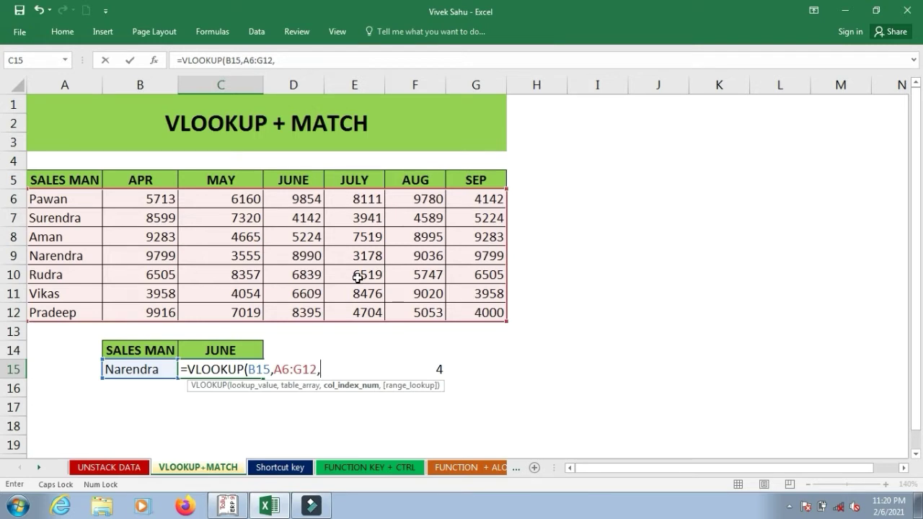
{"action": "type", "text": "4,"}
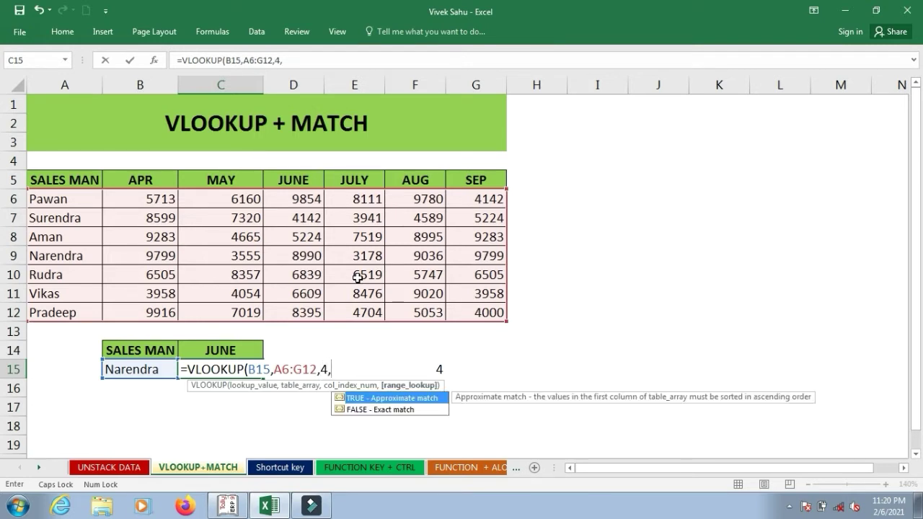
{"action": "type", "text": "0"}
{"action": "key", "text": "Return"}
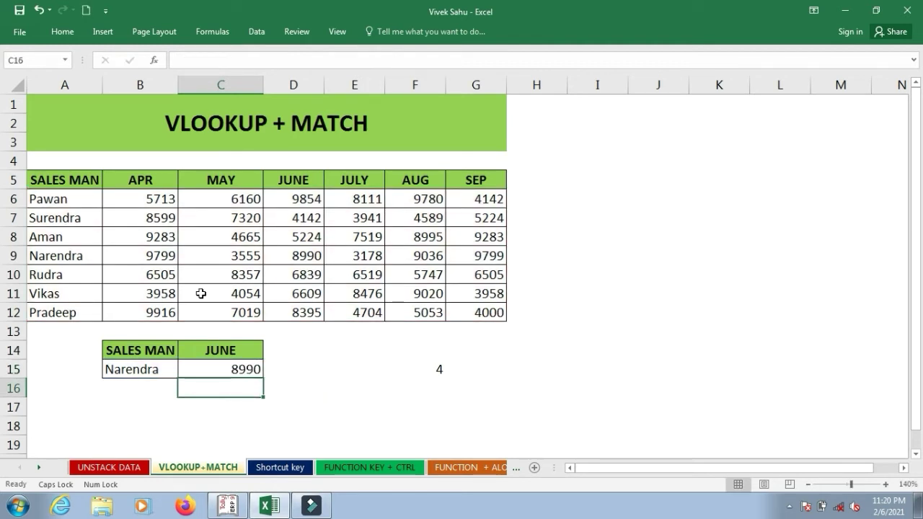
{"action": "left_click", "coordinate": [155, 366]}
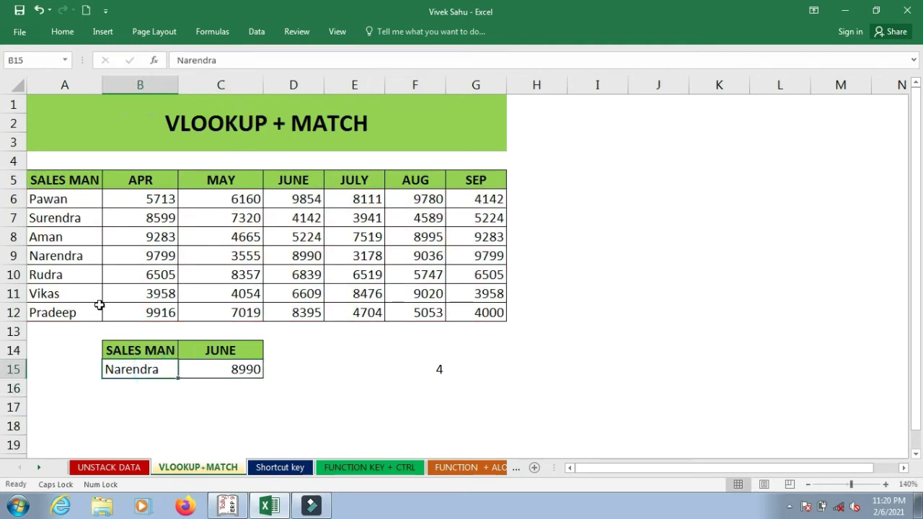
{"action": "left_click", "coordinate": [74, 255]}
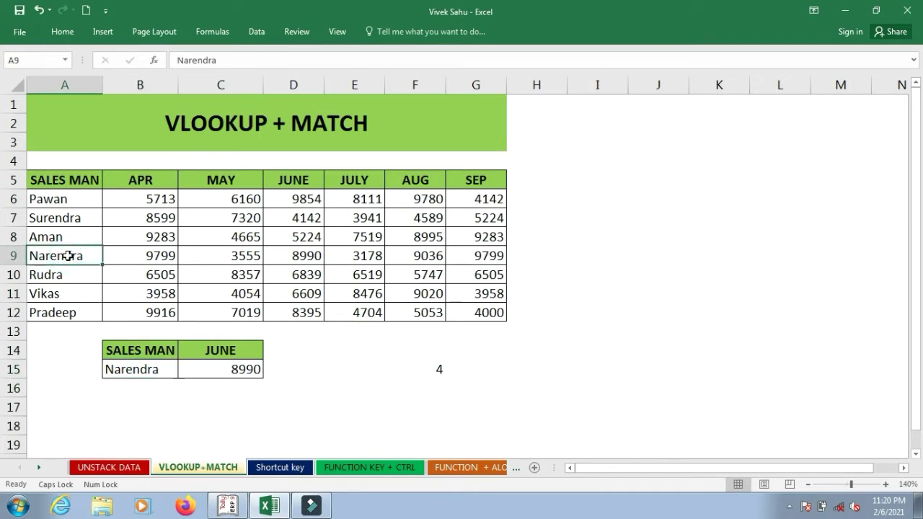
{"action": "left_click", "coordinate": [284, 256]}
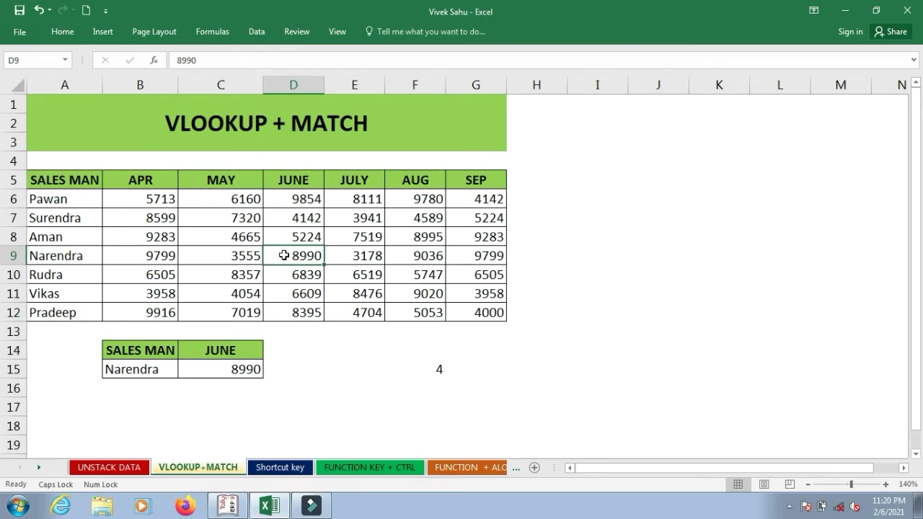
{"action": "left_click", "coordinate": [232, 374]}
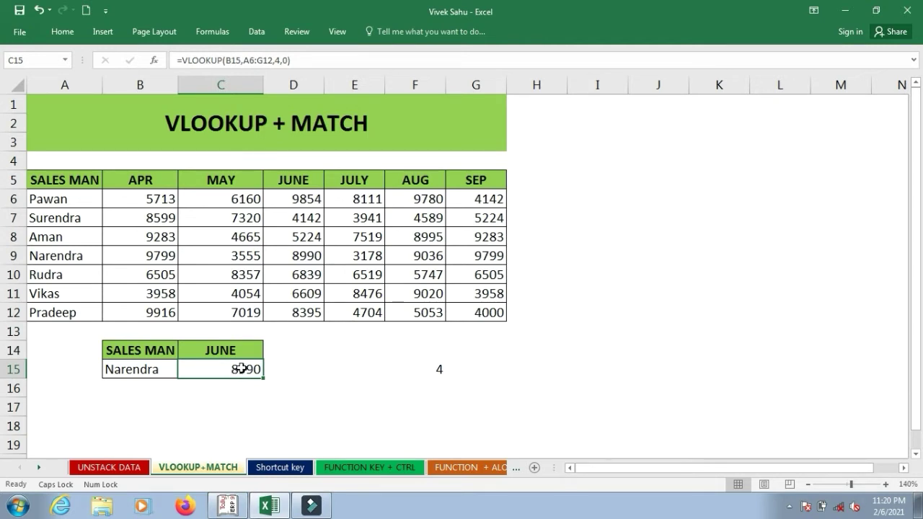
Step: Change C15's VLOOKUP column index from 4 to 5, returning 3178, and check it against E9
{"action": "double_click", "coordinate": [242, 371]}
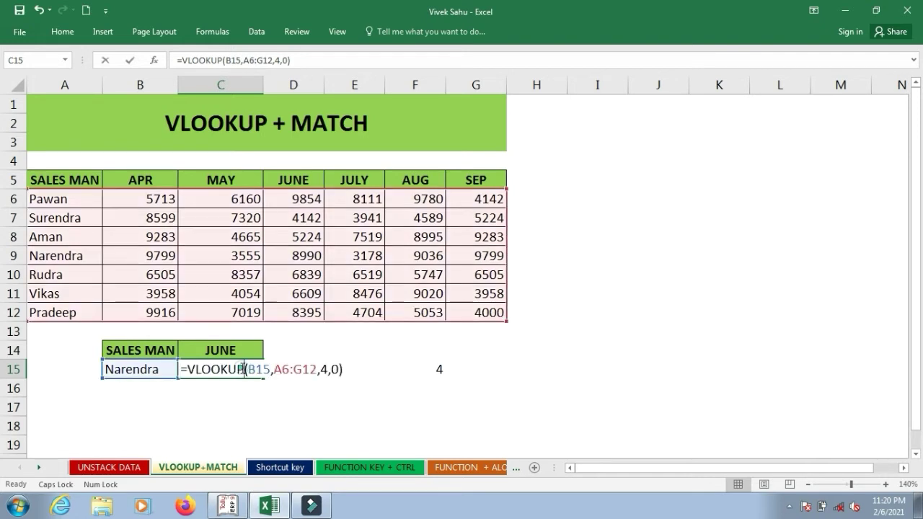
{"action": "left_click", "coordinate": [330, 372]}
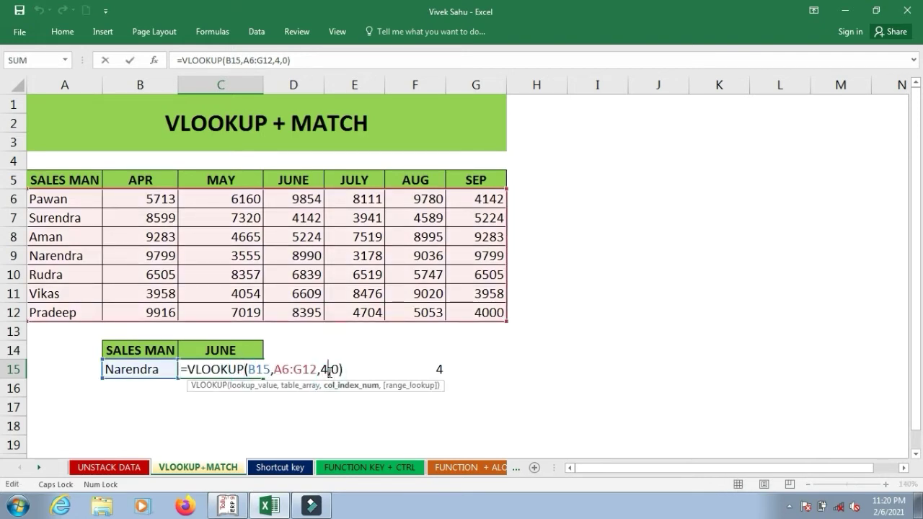
{"action": "key", "text": "BackSpace"}
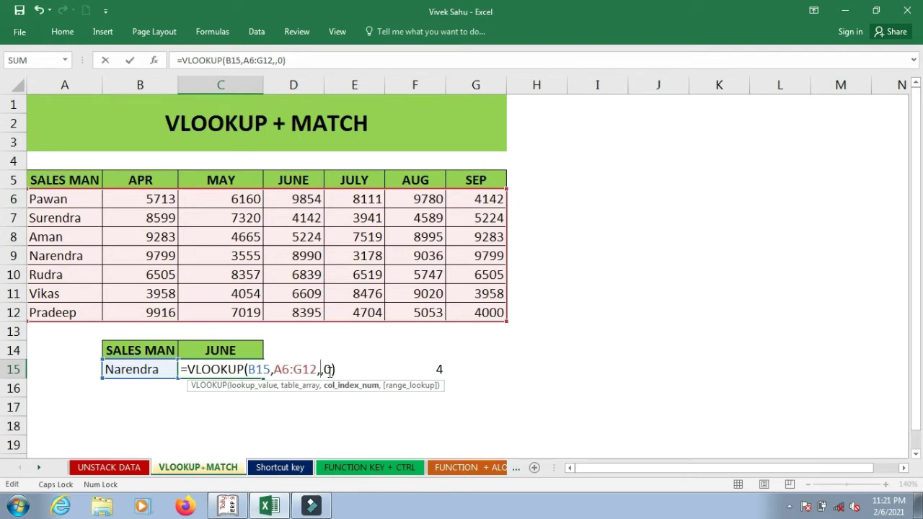
{"action": "type", "text": "5"}
{"action": "key", "text": "Return"}
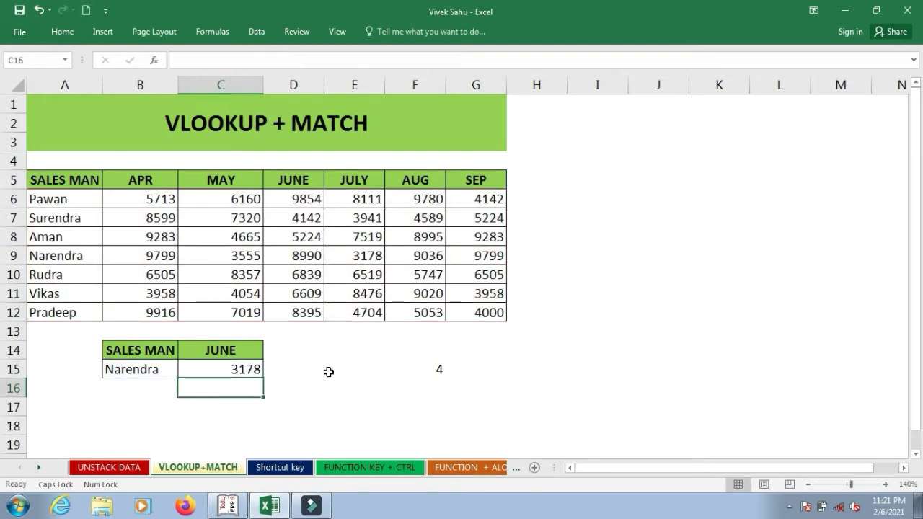
{"action": "left_click", "coordinate": [335, 257]}
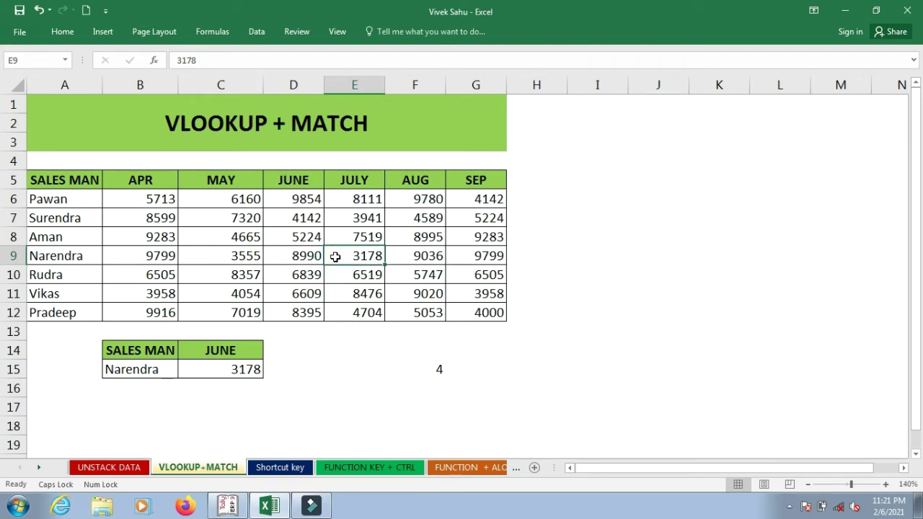
{"action": "left_click_drag", "start_coordinate": [335, 257], "coordinate": [254, 369]}
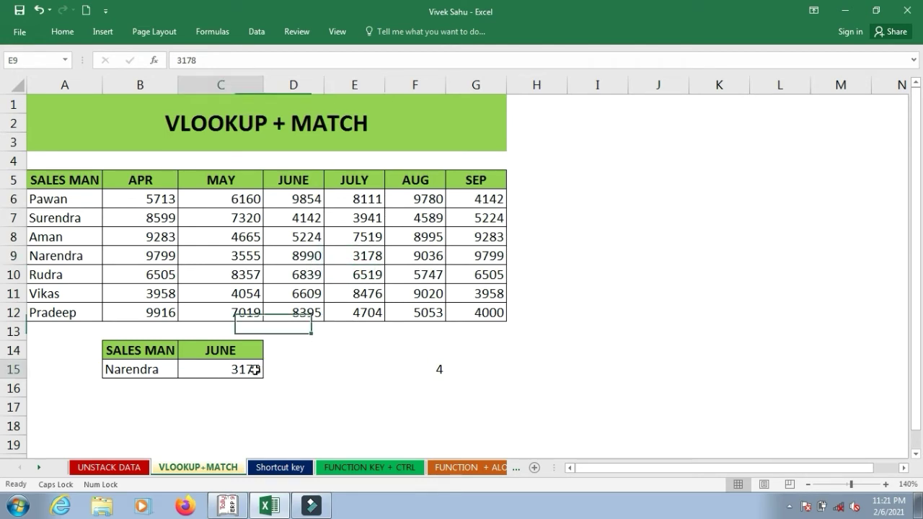
{"action": "left_click", "coordinate": [255, 369]}
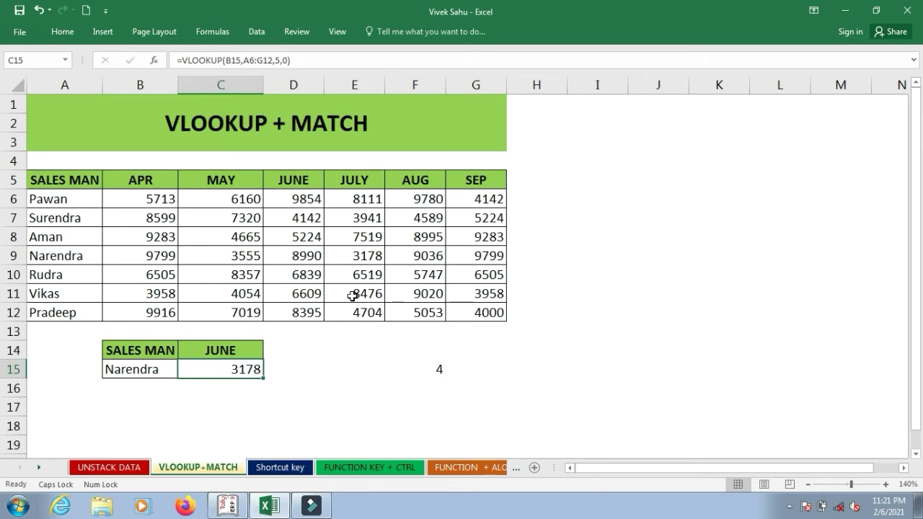
Step: Change C15's VLOOKUP column index from 5 to 6, returning 9036, and compare with F9
{"action": "left_click", "coordinate": [250, 369]}
{"action": "double_click", "coordinate": [250, 369]}
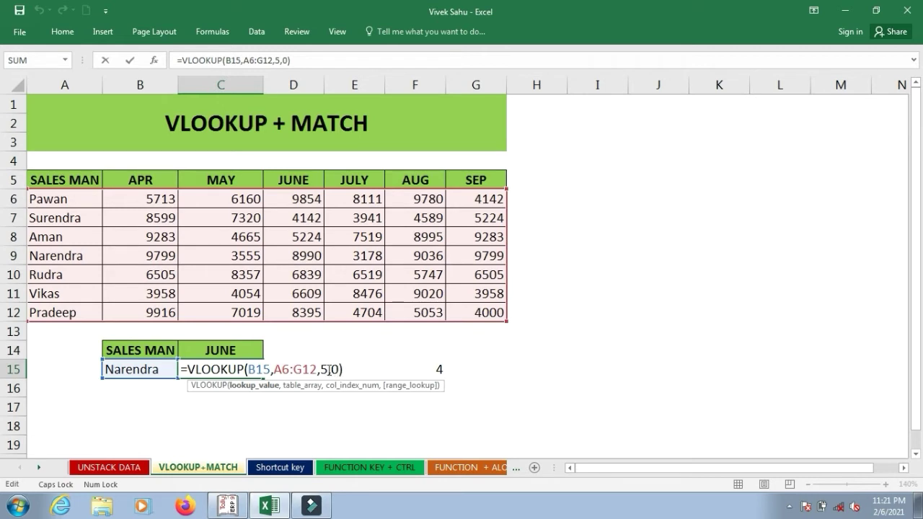
{"action": "left_click", "coordinate": [328, 369]}
{"action": "key", "text": "BackSpace"}
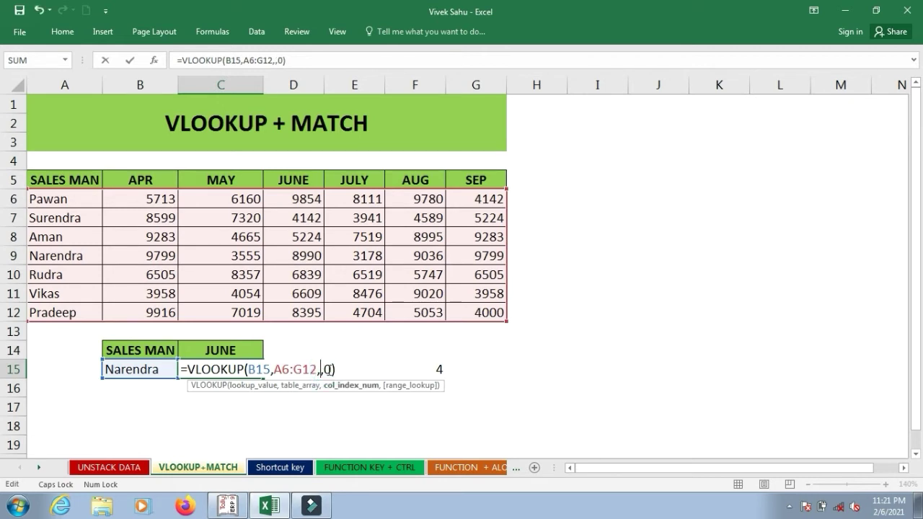
{"action": "type", "text": "6"}
{"action": "key", "text": "Return"}
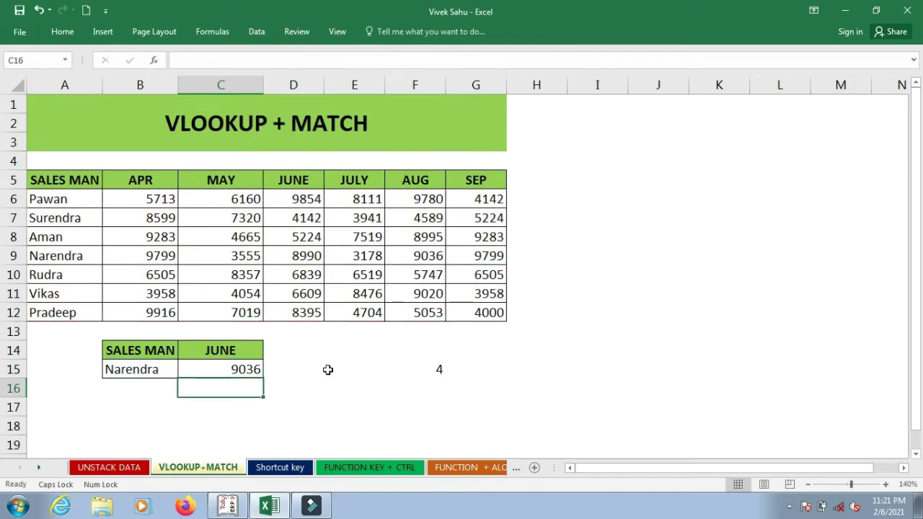
{"action": "left_click", "coordinate": [410, 261]}
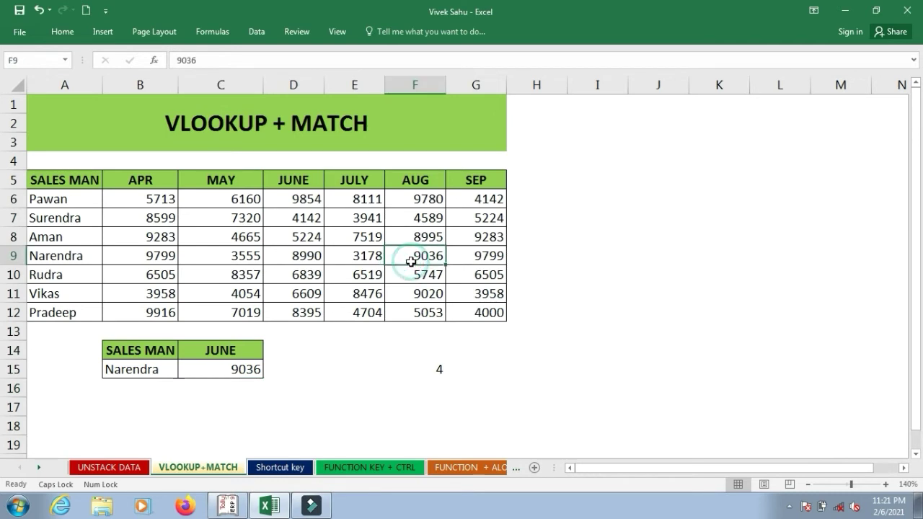
{"action": "left_click", "coordinate": [305, 370]}
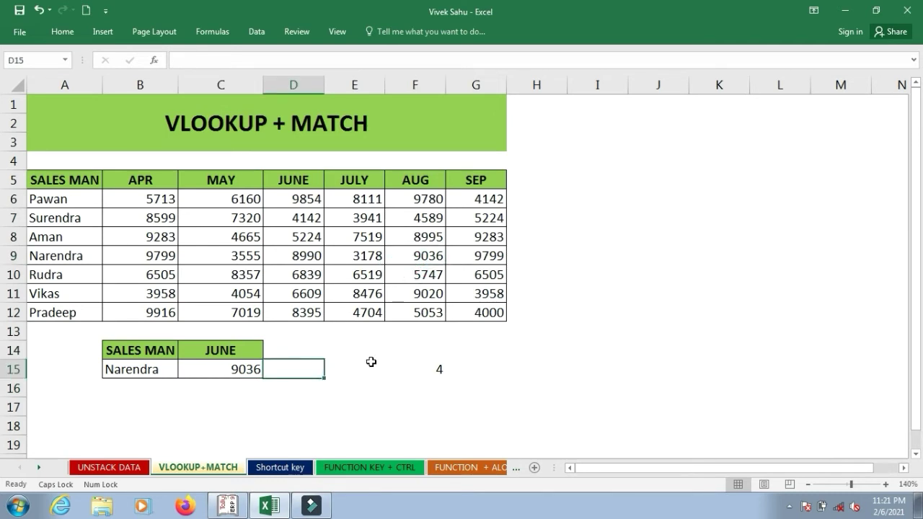
Step: Delete the helper MATCH formula in F15
{"action": "left_click", "coordinate": [440, 370]}
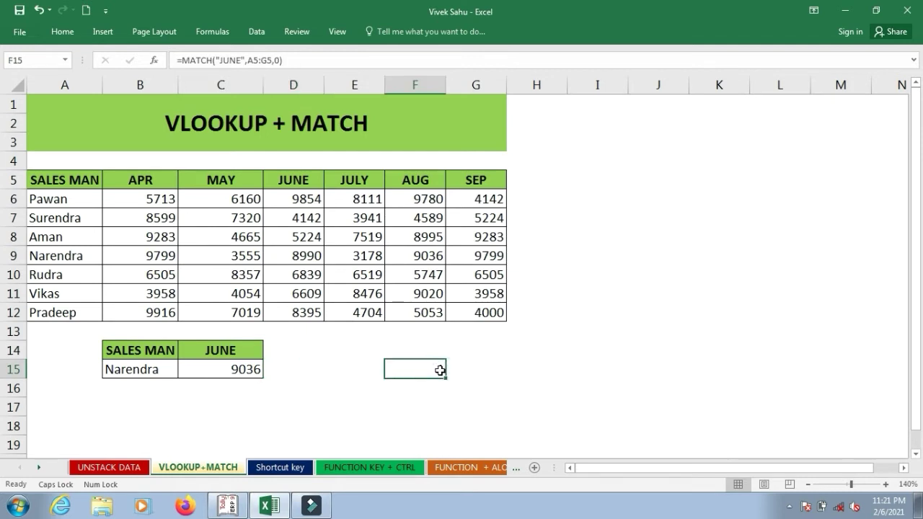
{"action": "key", "text": "Delete"}
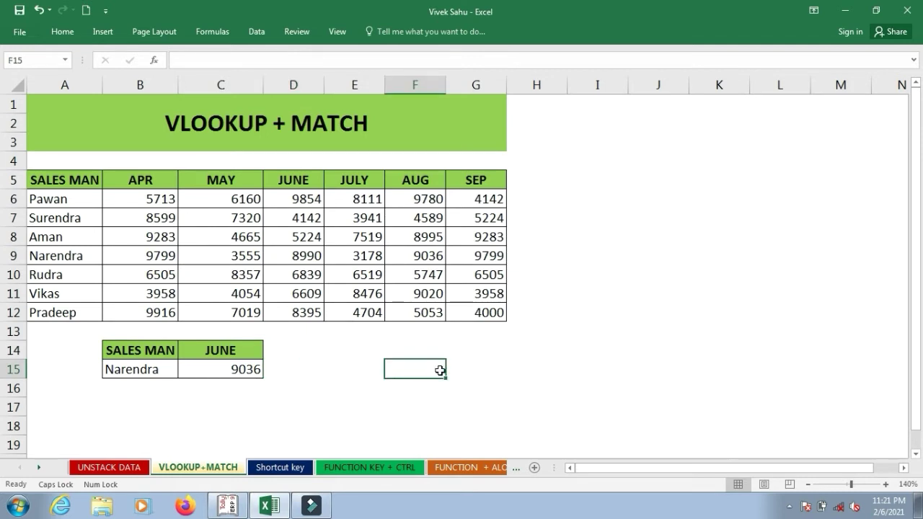
{"action": "left_click", "coordinate": [328, 386]}
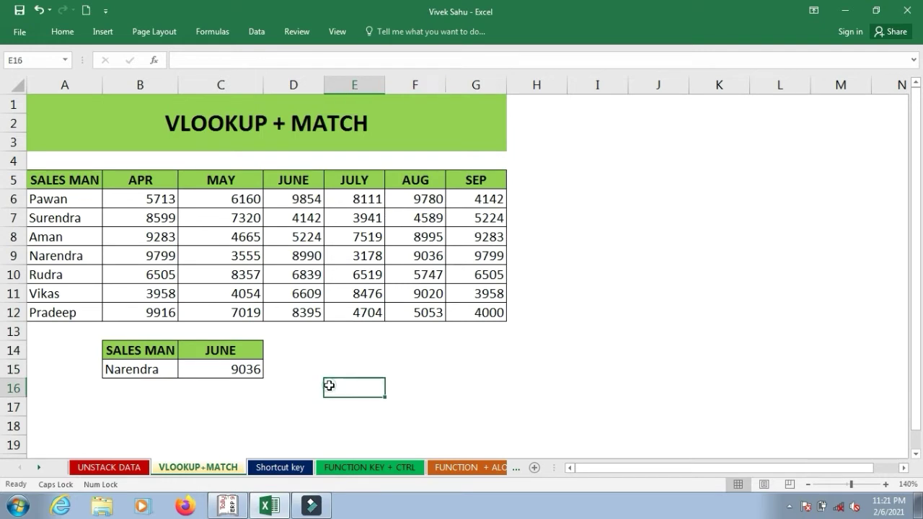
Step: Clear the old VLOOKUP from C15 and reselect C15 for a new formula
{"action": "left_click", "coordinate": [253, 371]}
{"action": "key", "text": "Delete"}
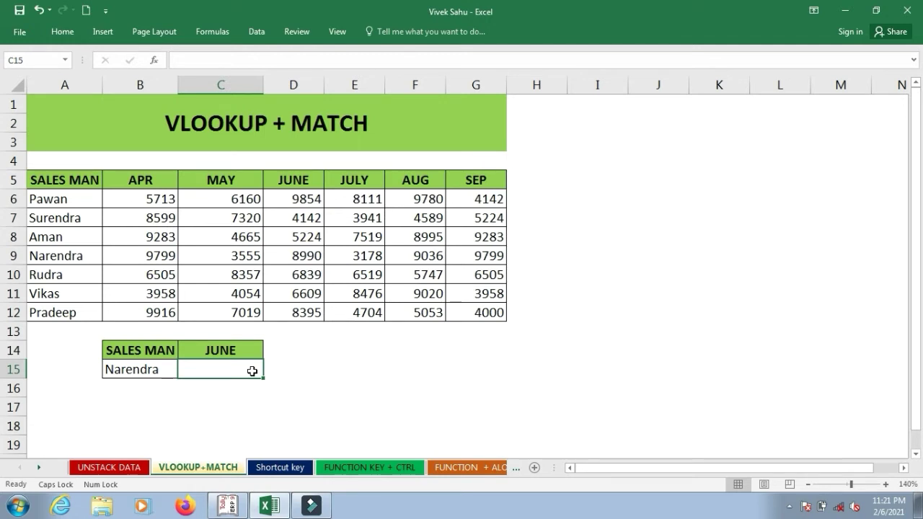
{"action": "left_click", "coordinate": [337, 385]}
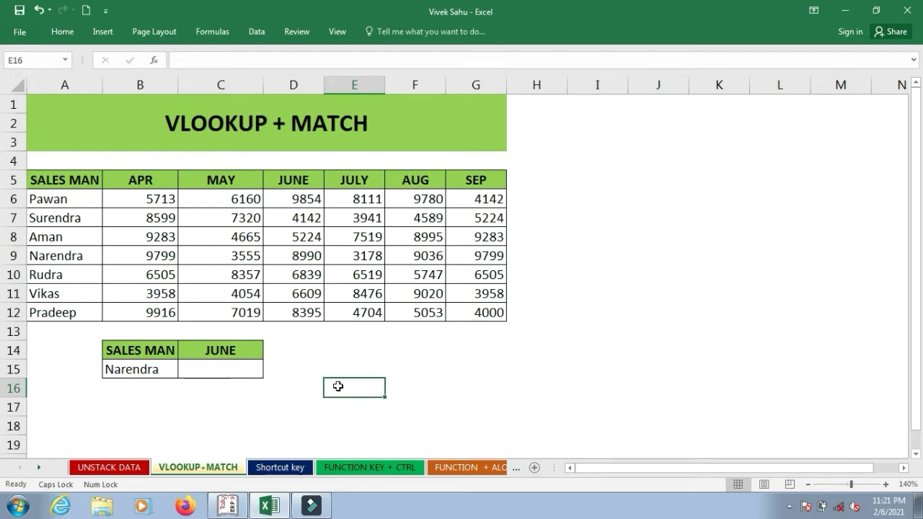
{"action": "left_click", "coordinate": [239, 369]}
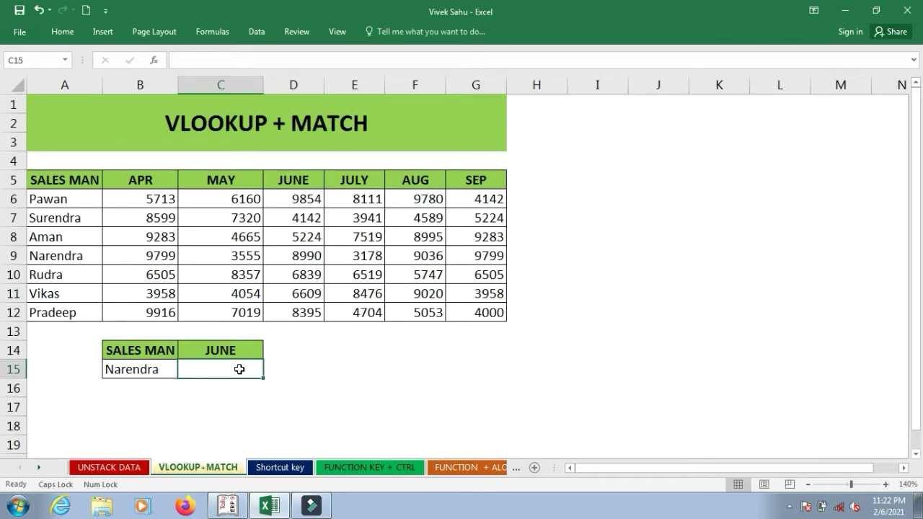
Step: Start typing =VLOOKUP(B15,A6:G12, in C15, selecting B15 and the A6:G12 table
{"action": "type", "text": "="}
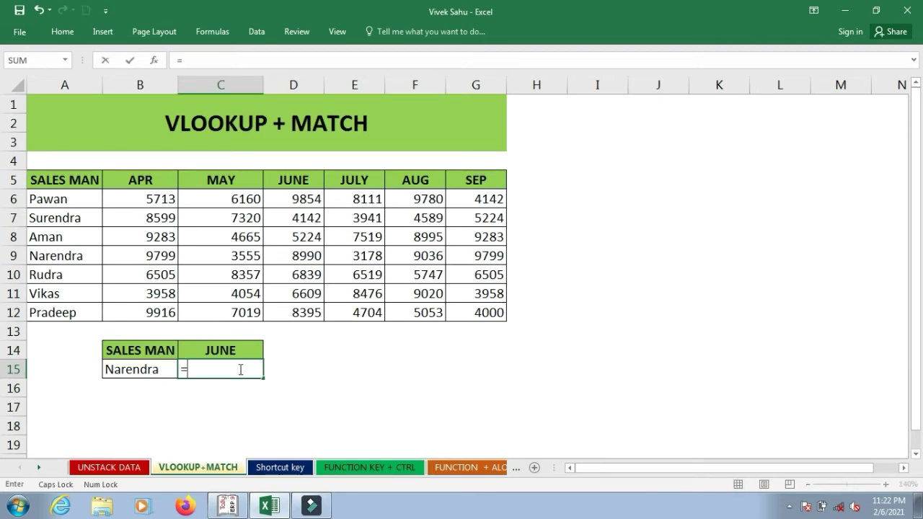
{"action": "type", "text": "V"}
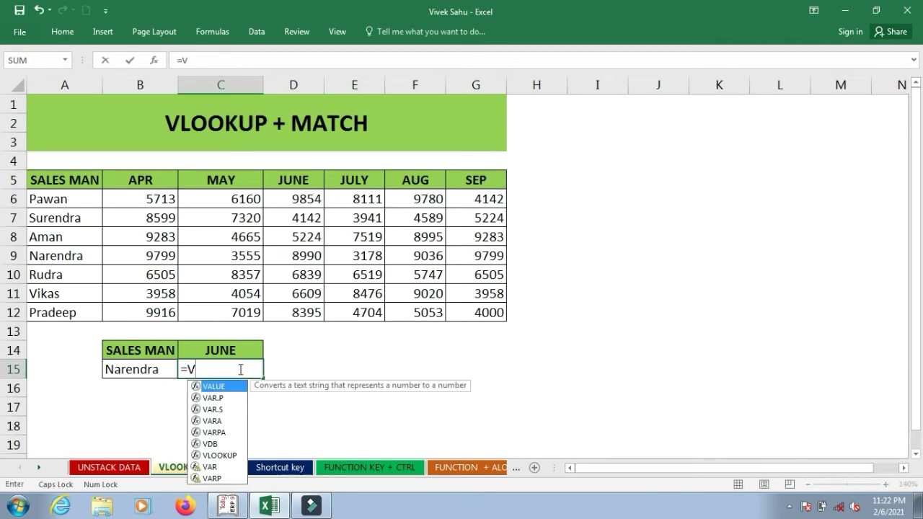
{"action": "type", "text": "L"}
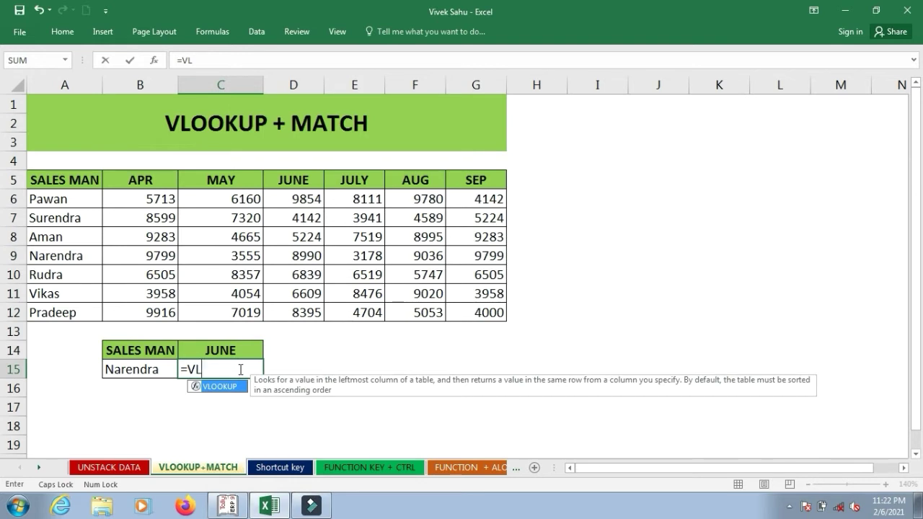
{"action": "key", "text": "Tab"}
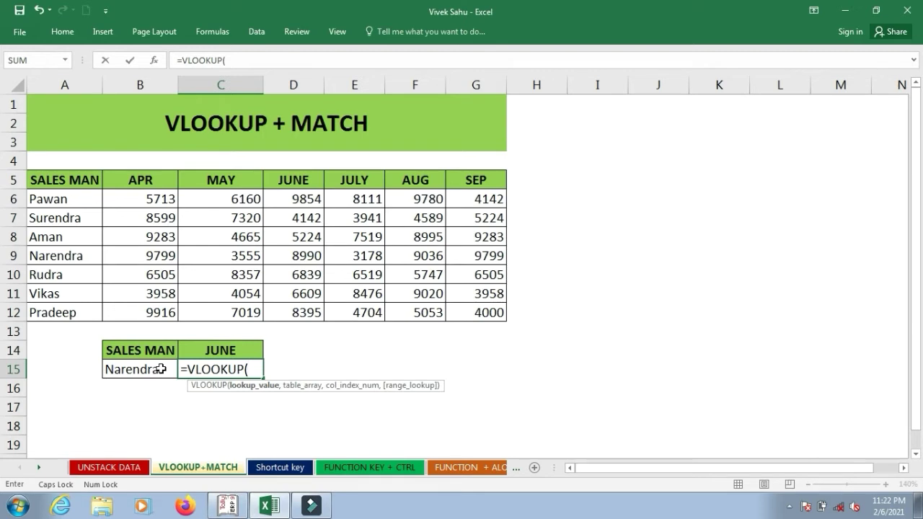
{"action": "left_click", "coordinate": [161, 369]}
{"action": "type", "text": ","}
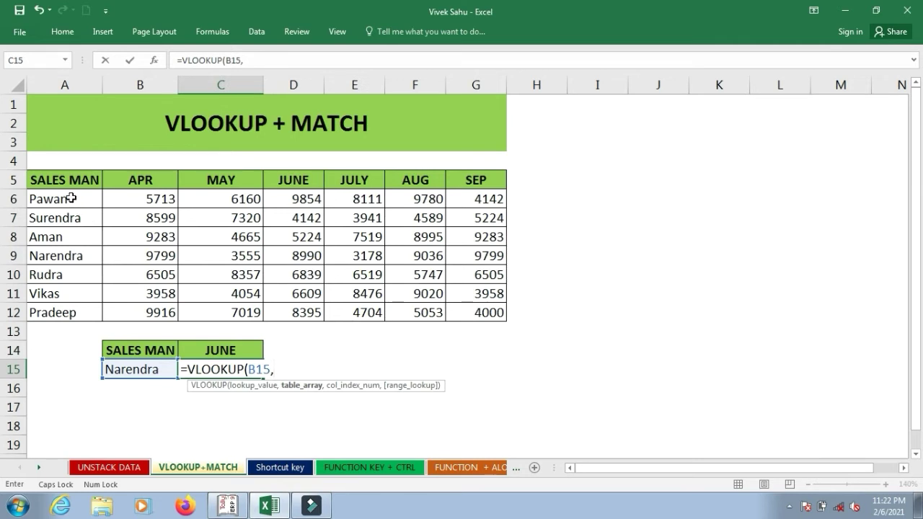
{"action": "left_click", "coordinate": [71, 198]}
{"action": "mouse_move", "coordinate": [71, 197]}
{"action": "left_mouse_down"}
{"action": "mouse_move", "coordinate": [215, 304]}
{"action": "mouse_move", "coordinate": [459, 314]}
{"action": "left_mouse_up"}
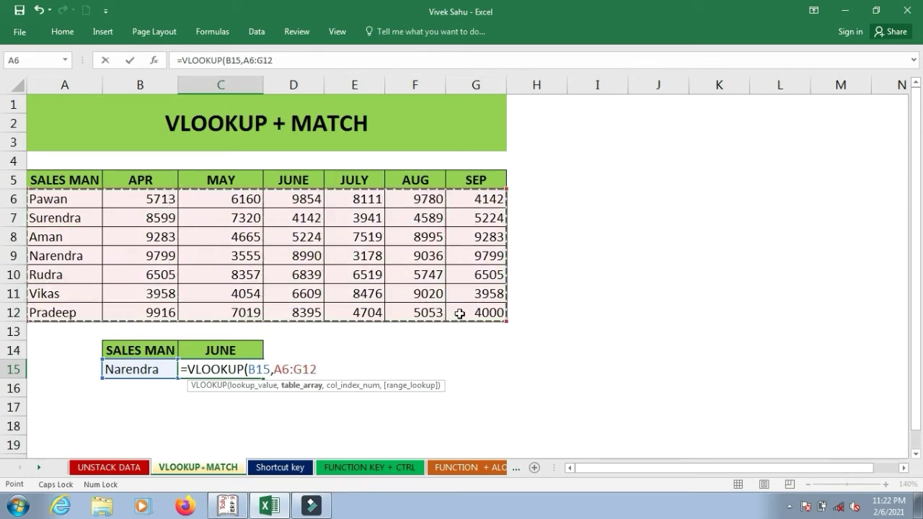
{"action": "type", "text": ","}
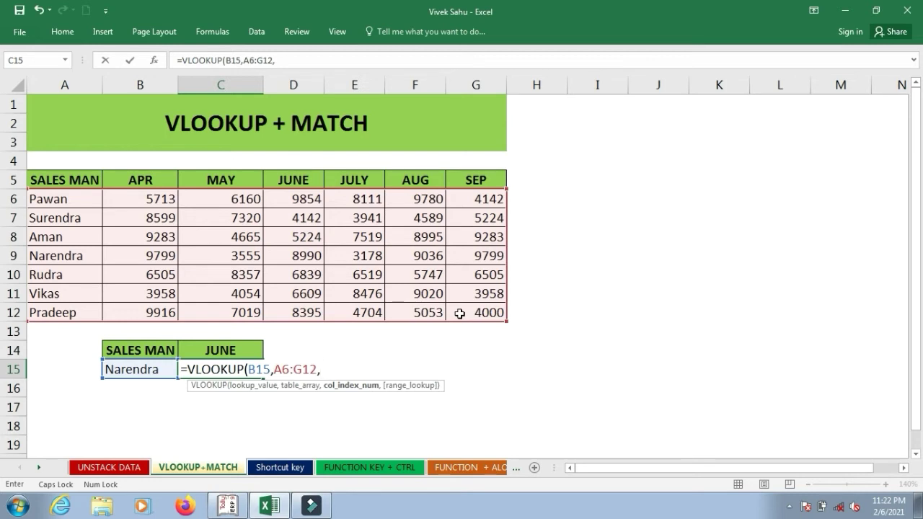
Step: Complete C15 with MATCH(C14,A5:G5,0) as the column index and exact match, returning 8990
{"action": "type", "text": "MA"}
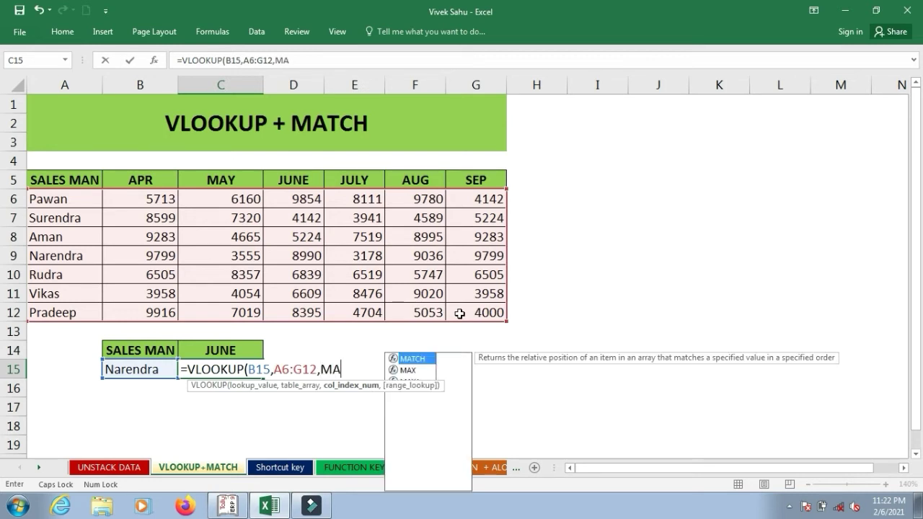
{"action": "type", "text": "T"}
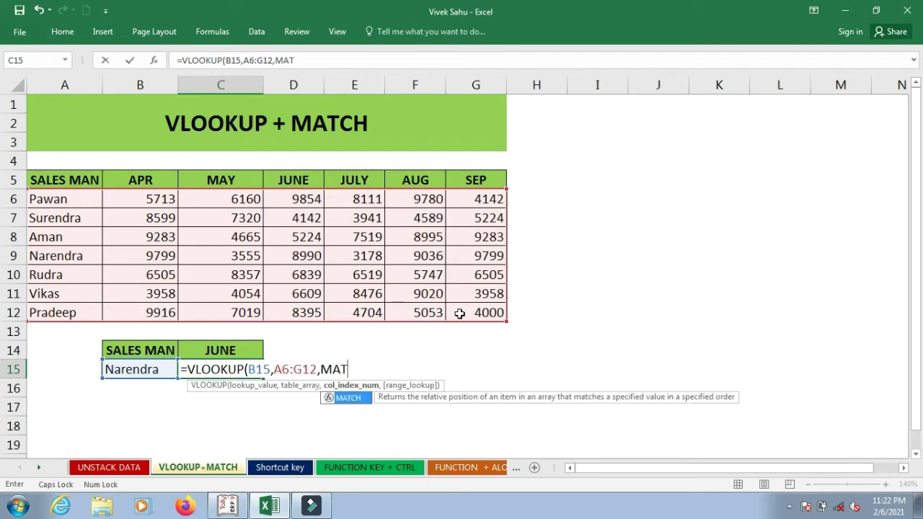
{"action": "type", "text": "C"}
{"action": "type", "text": "H("}
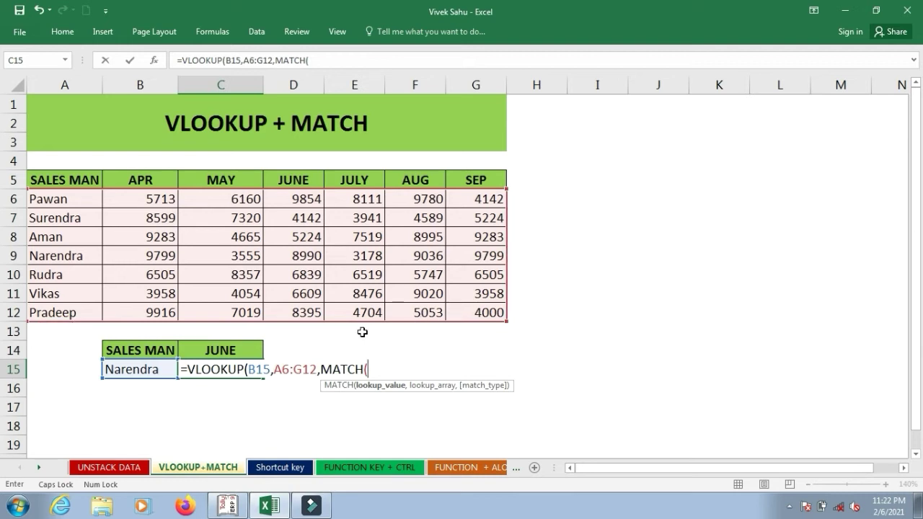
{"action": "left_click", "coordinate": [247, 351]}
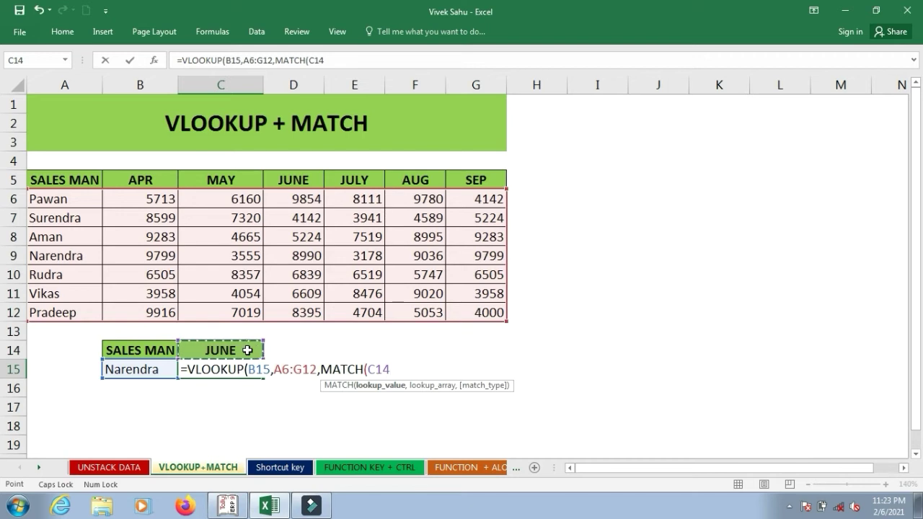
{"action": "type", "text": ","}
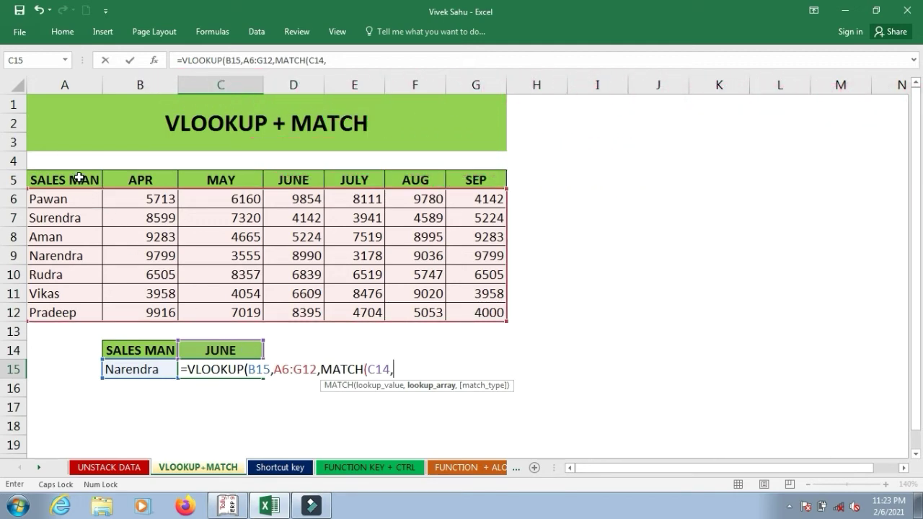
{"action": "left_click", "coordinate": [79, 179]}
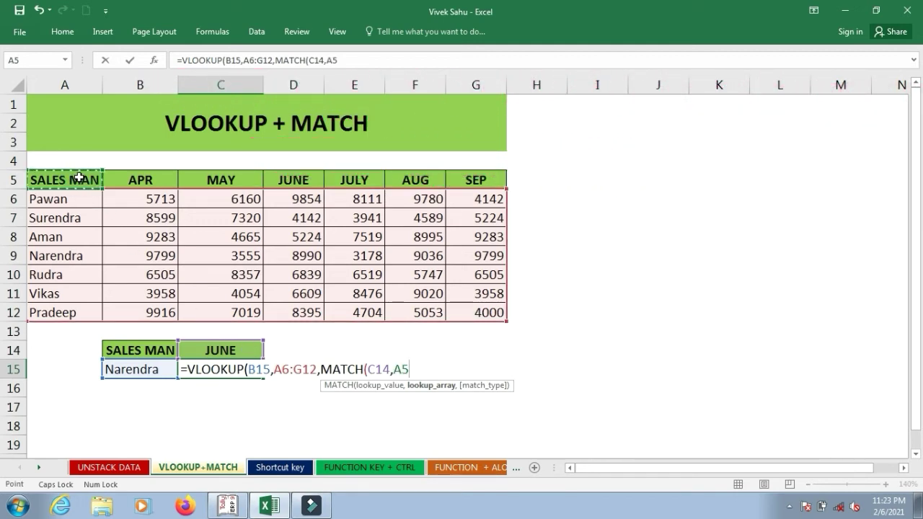
{"action": "key", "text": "shift+Right"}
{"action": "key", "text": "shift+Right"}
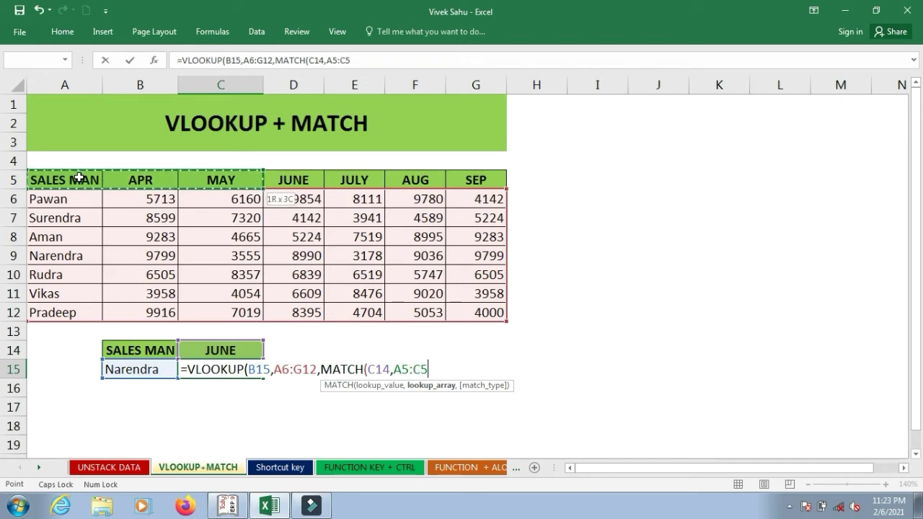
{"action": "key", "text": "shift+Right"}
{"action": "key", "text": "shift+Right"}
{"action": "key", "text": "shift+Right"}
{"action": "key", "text": "shift+Right"}
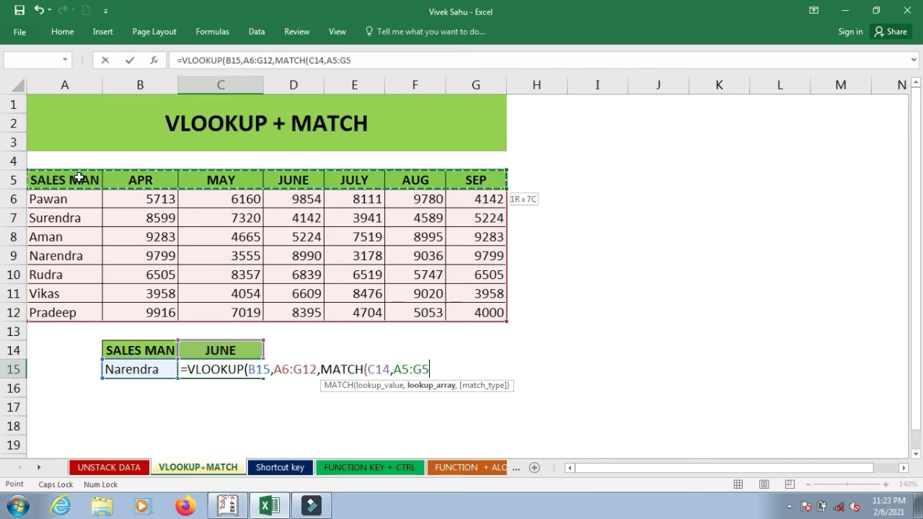
{"action": "type", "text": ","}
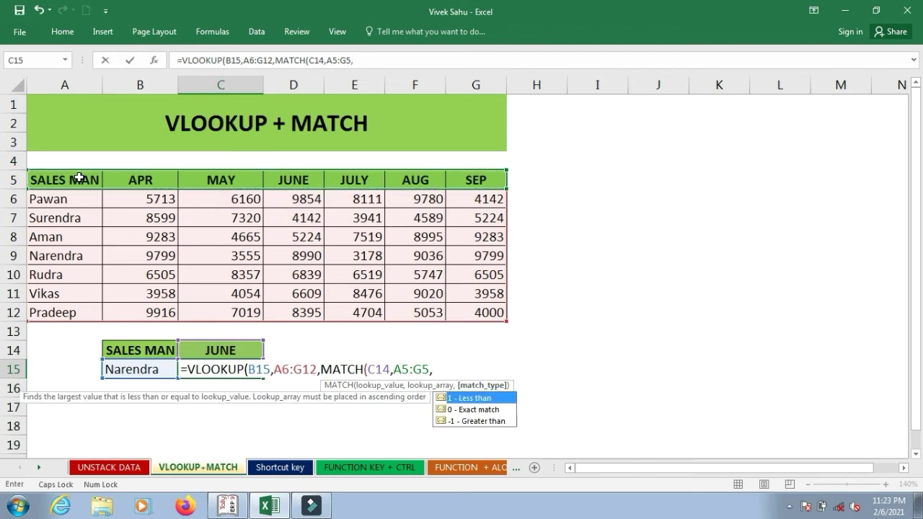
{"action": "type", "text": "0"}
{"action": "type", "text": ")"}
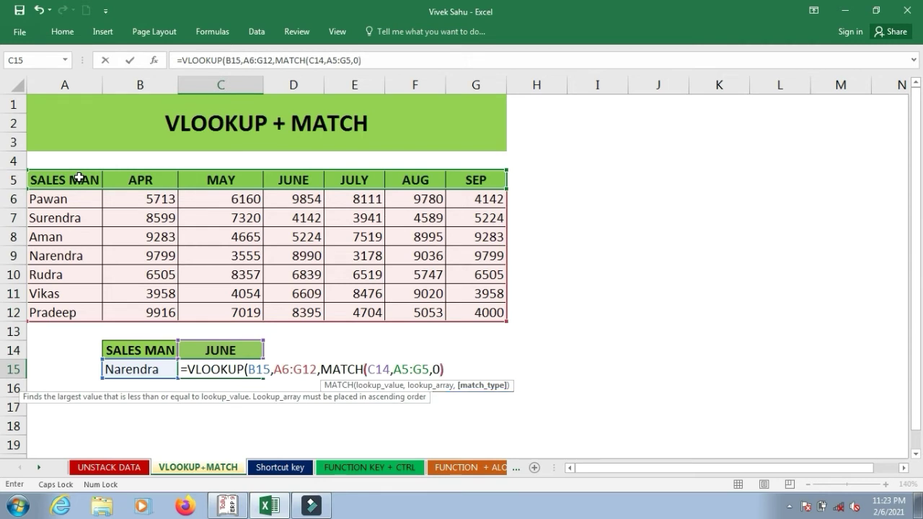
{"action": "type", "text": "."}
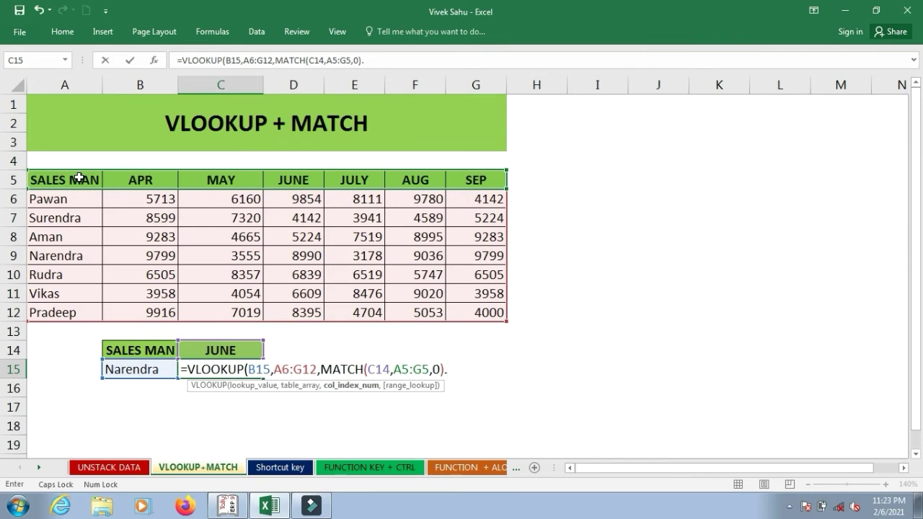
{"action": "key", "text": "BackSpace"}
{"action": "type", "text": ","}
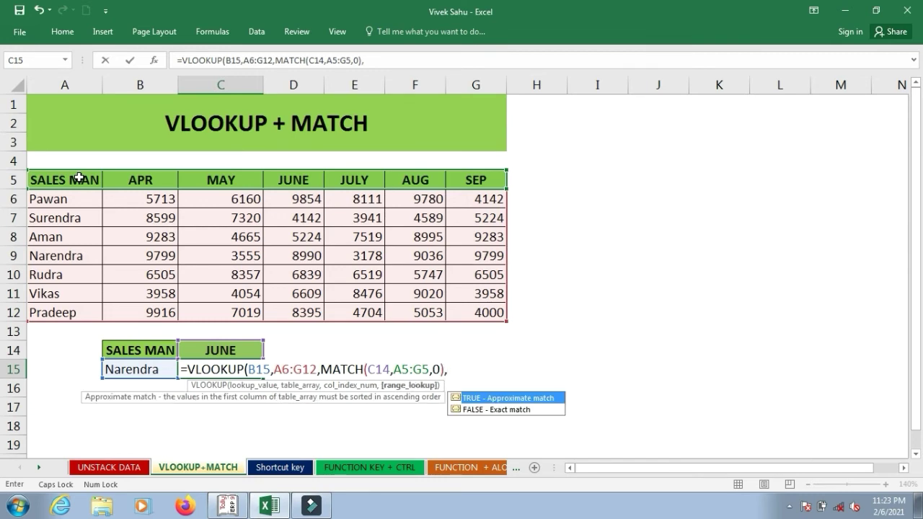
{"action": "type", "text": ")"}
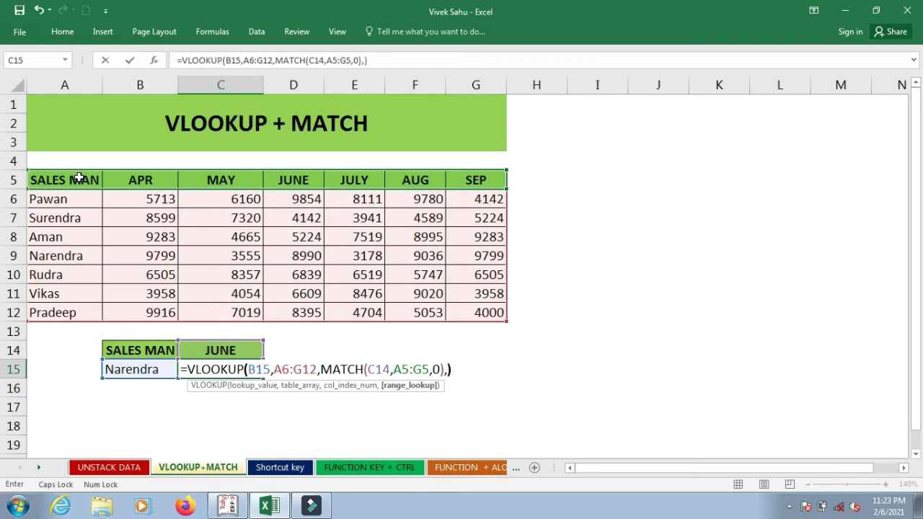
{"action": "key", "text": "BackSpace"}
{"action": "type", "text": "0"}
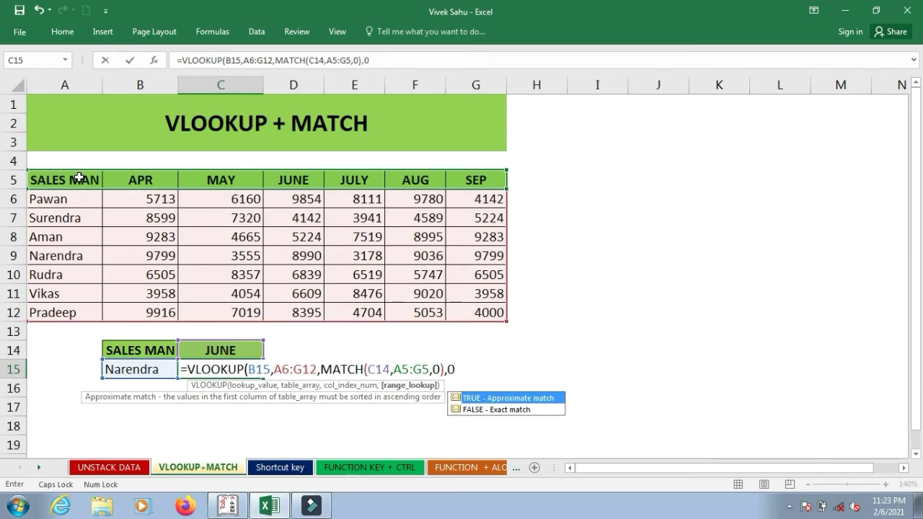
{"action": "type", "text": ")"}
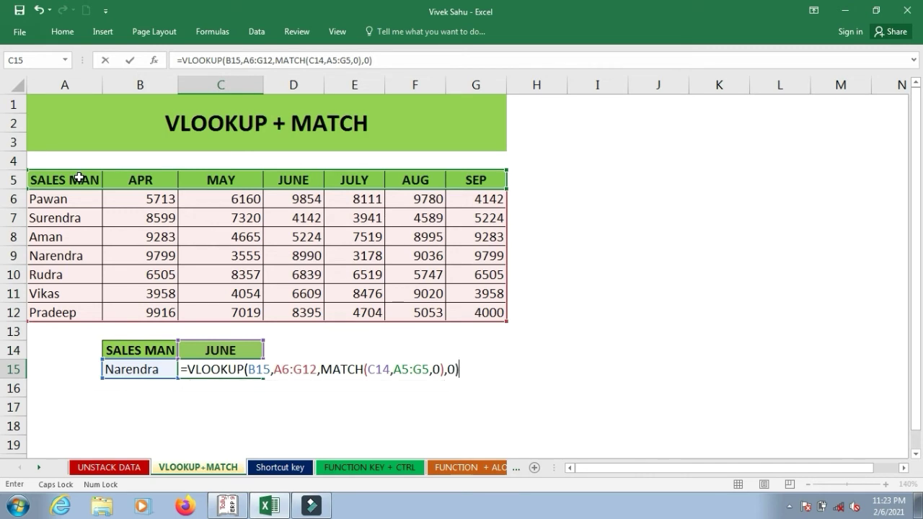
{"action": "key", "text": "Return"}
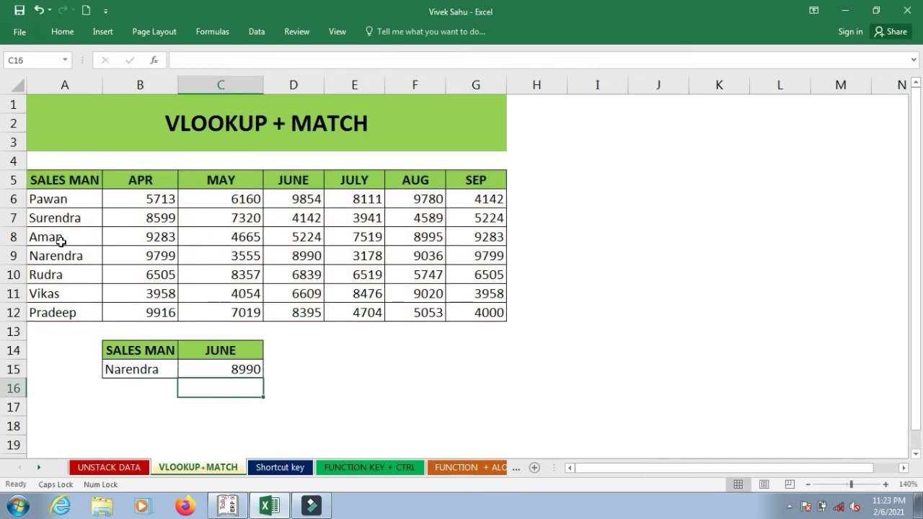
{"action": "left_click", "coordinate": [219, 348]}
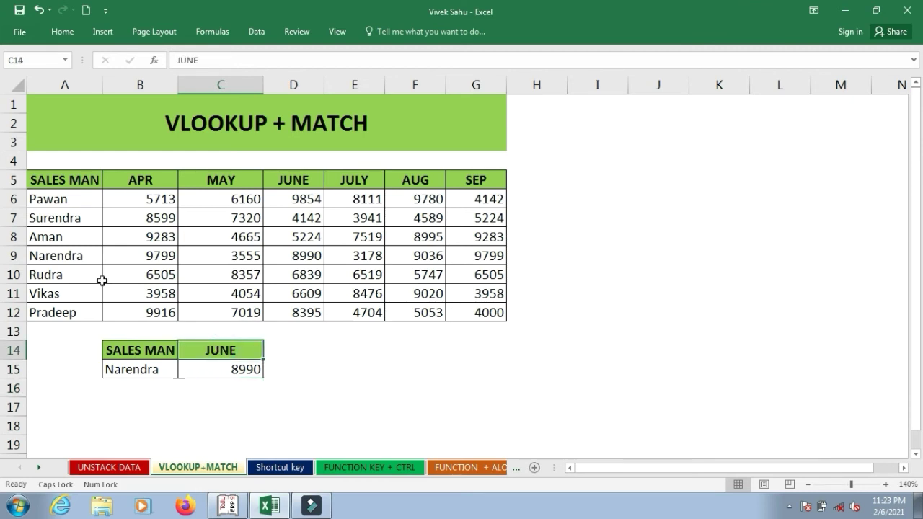
{"action": "left_click", "coordinate": [50, 257]}
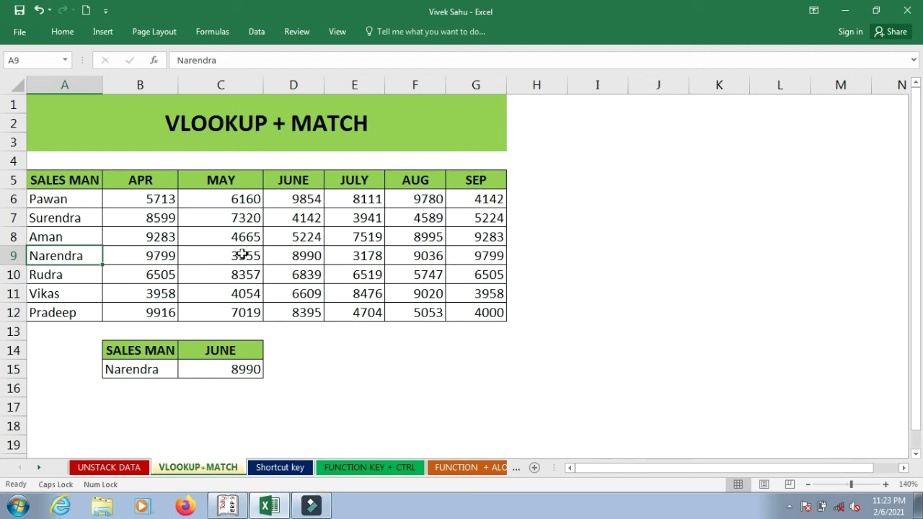
{"action": "left_click", "coordinate": [287, 256]}
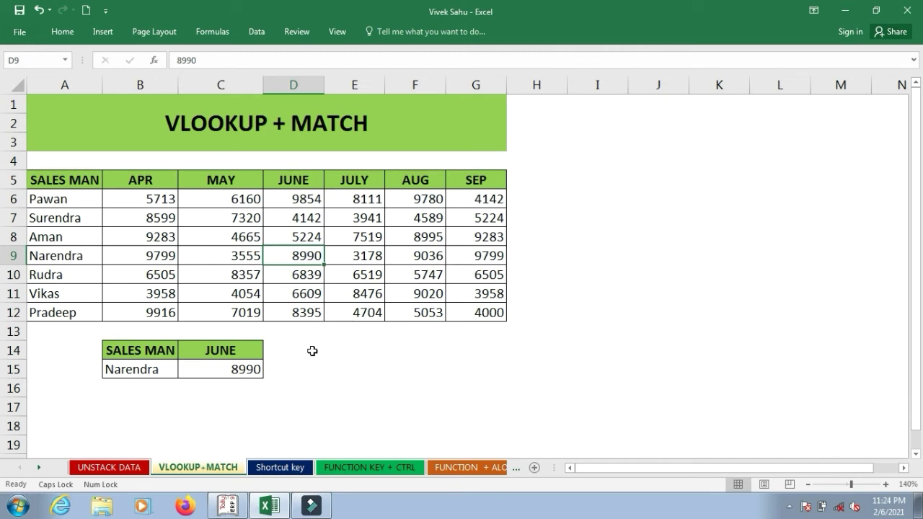
{"action": "left_click", "coordinate": [146, 181]}
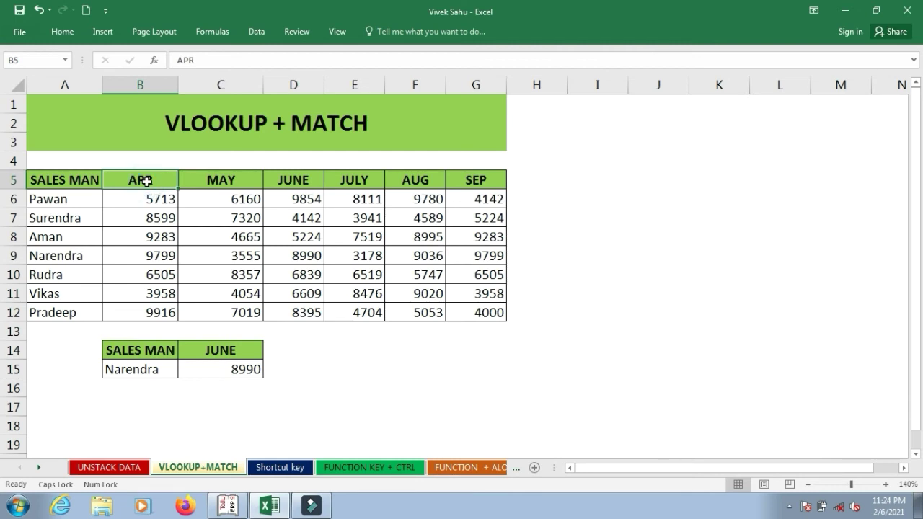
Step: Copy the APR header into C14 as the lookup month and check Narendra's April value 9799
{"action": "key", "text": "ctrl+c"}
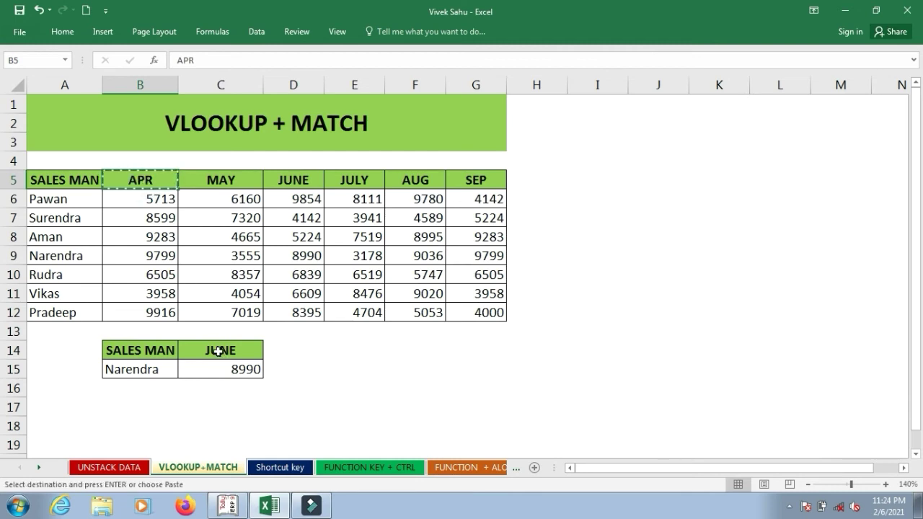
{"action": "left_click", "coordinate": [217, 349]}
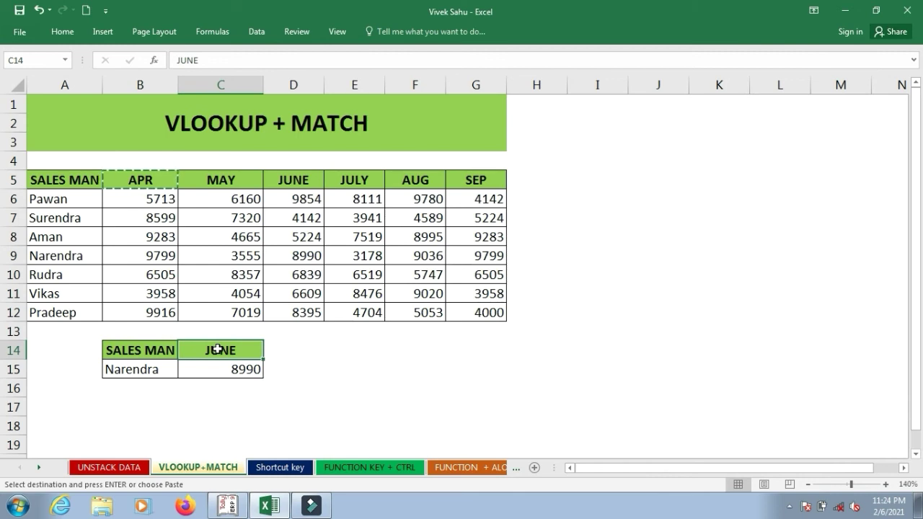
{"action": "key", "text": "ctrl+v"}
{"action": "left_click", "coordinate": [358, 350]}
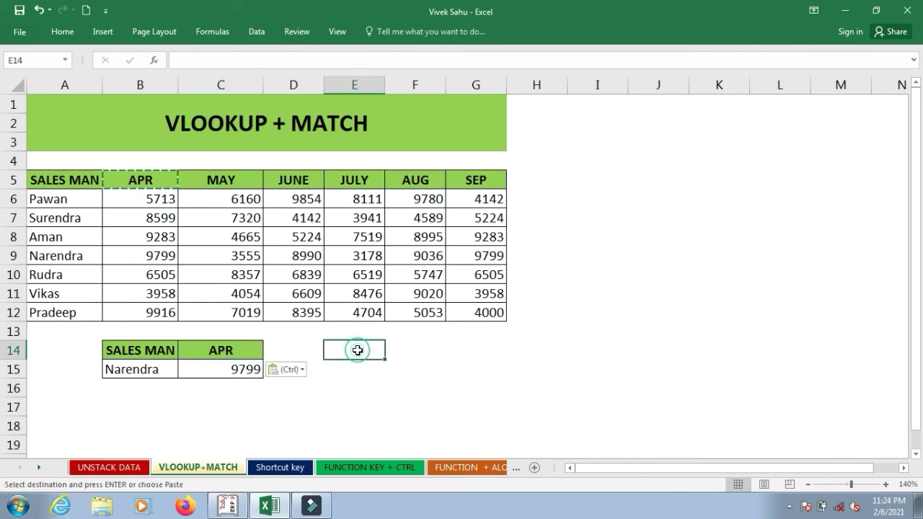
{"action": "left_click", "coordinate": [132, 255]}
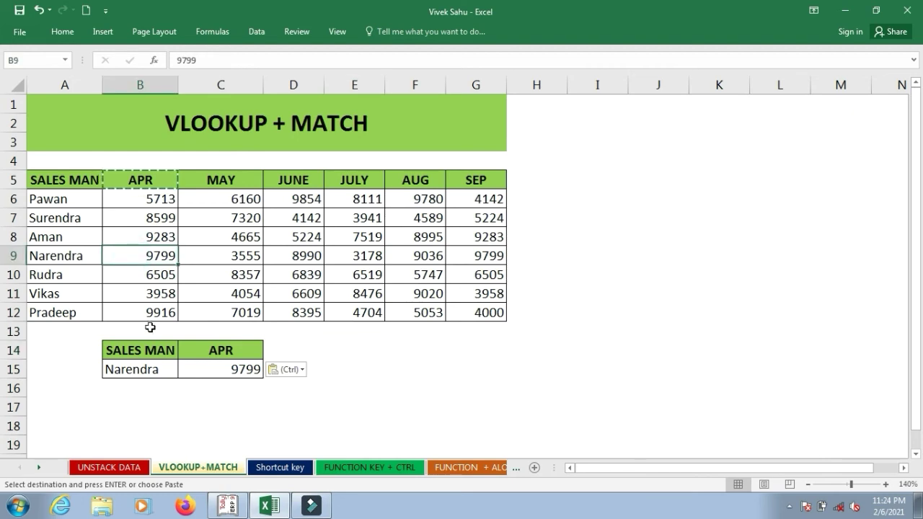
Step: Choose Pawan as the salesman in B15, so C15 returns 5713
{"action": "left_click", "coordinate": [165, 369]}
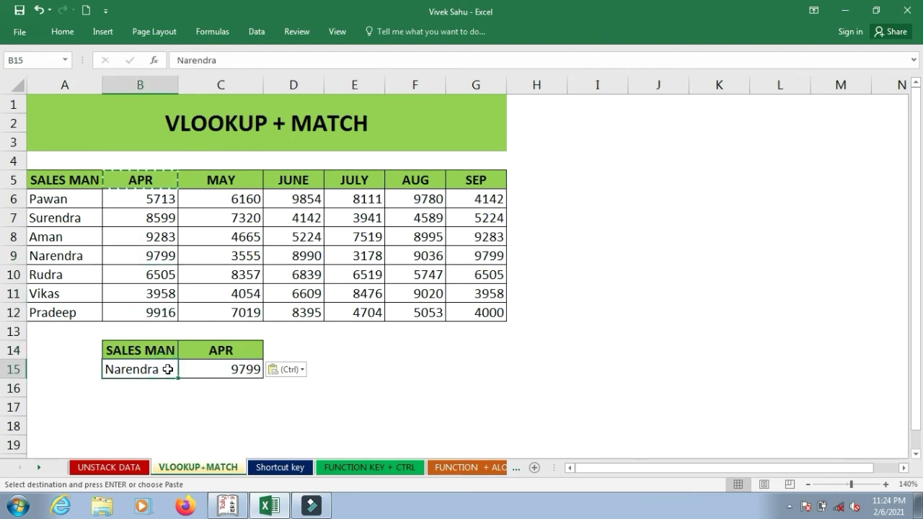
{"action": "left_click", "coordinate": [183, 372]}
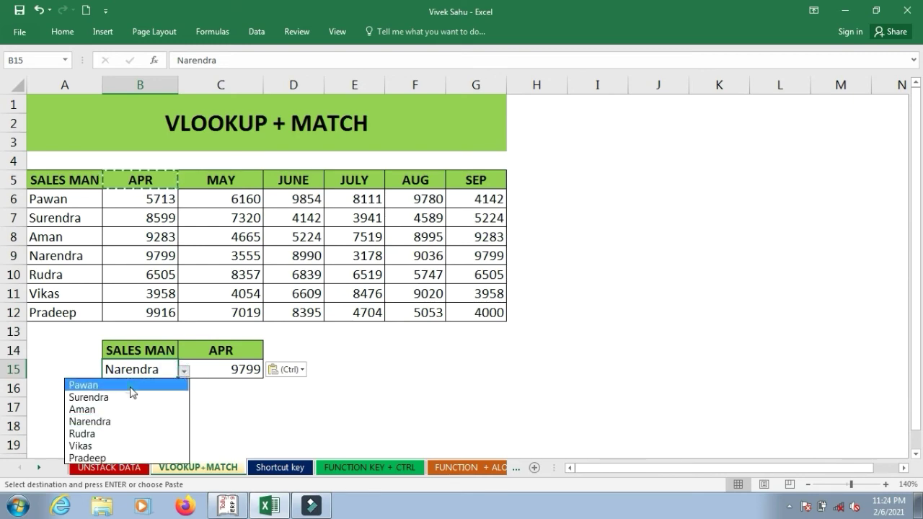
{"action": "left_click", "coordinate": [132, 389]}
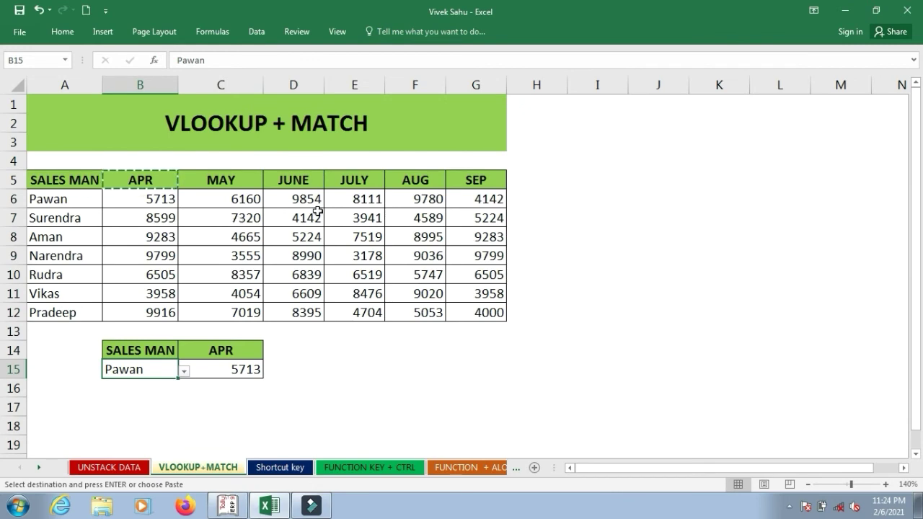
{"action": "left_click", "coordinate": [475, 181]}
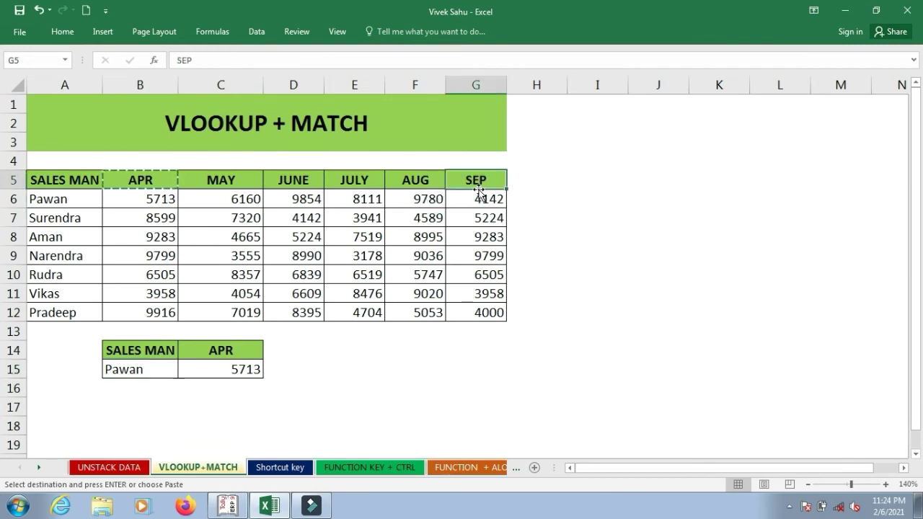
Step: Paste the SEP header into C14 and confirm C15 matches Pawan's September value 4142 in G6
{"action": "key", "text": "ctrl+c"}
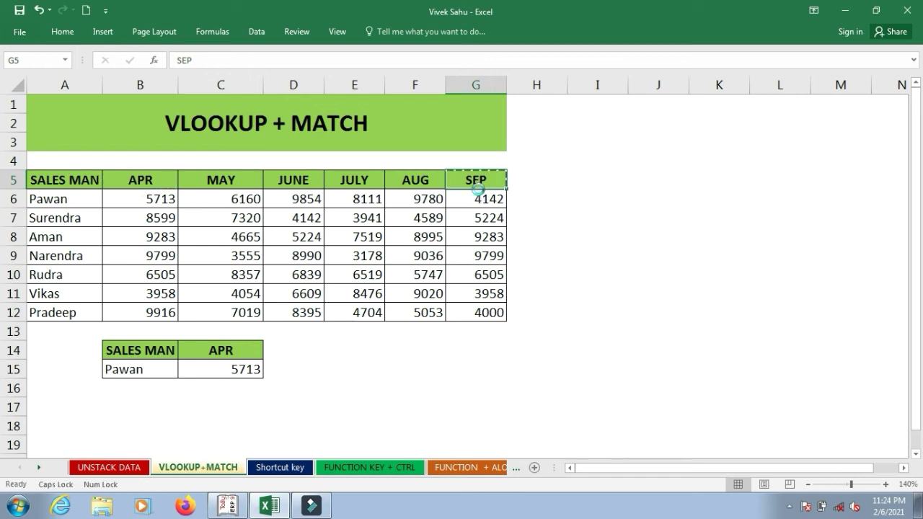
{"action": "left_click", "coordinate": [245, 350]}
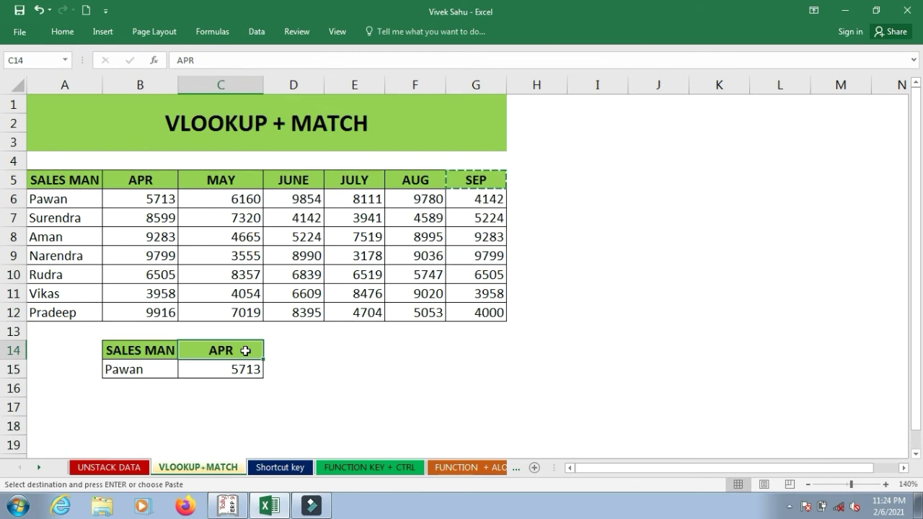
{"action": "key", "text": "ctrl+v"}
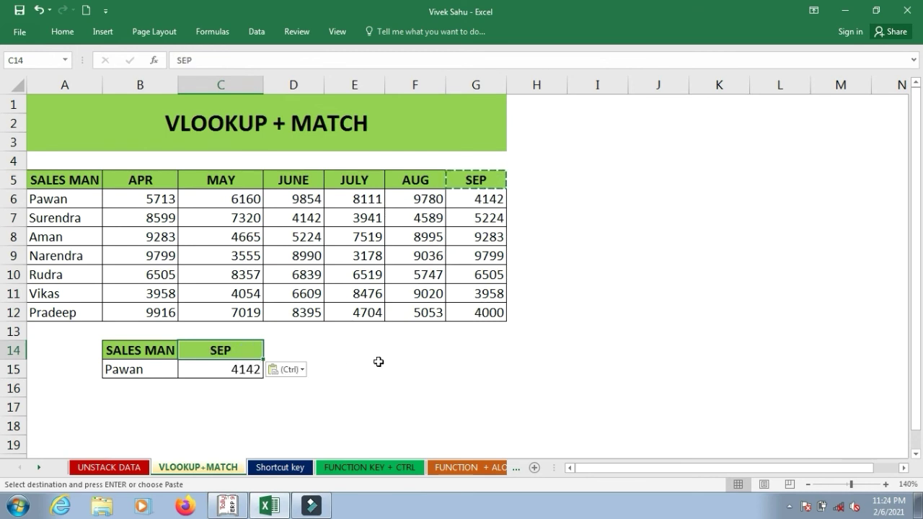
{"action": "left_click", "coordinate": [473, 202]}
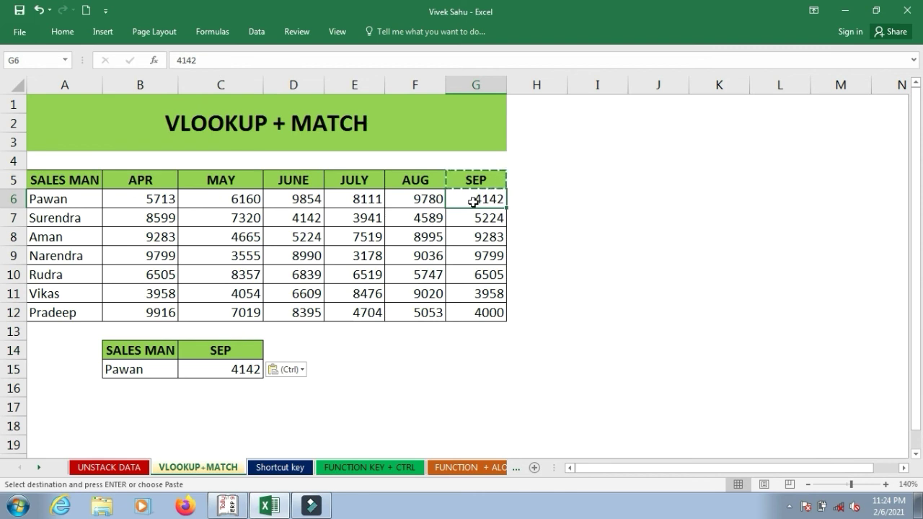
{"action": "left_click", "coordinate": [356, 382]}
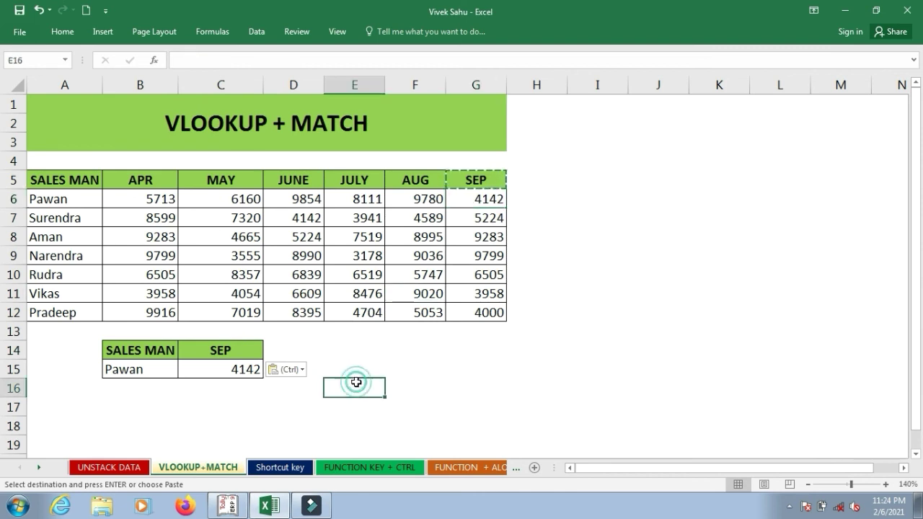
{"action": "left_click", "coordinate": [365, 357]}
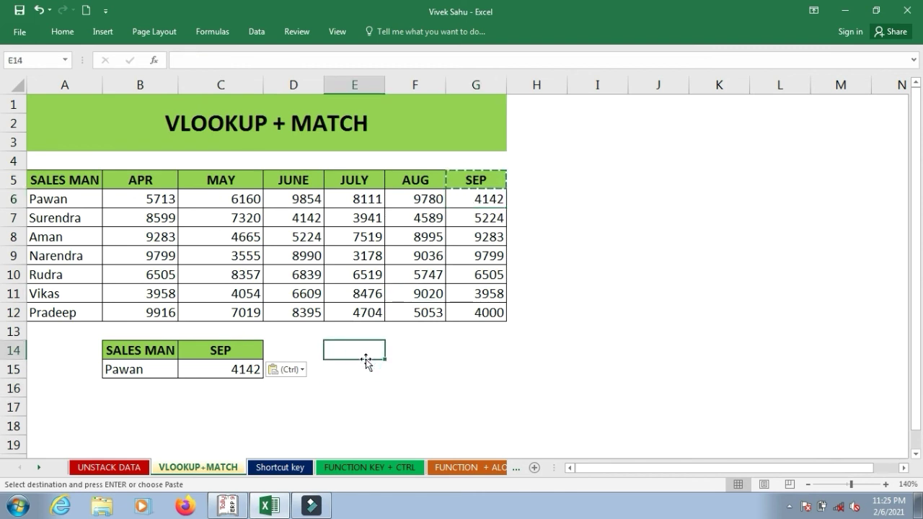